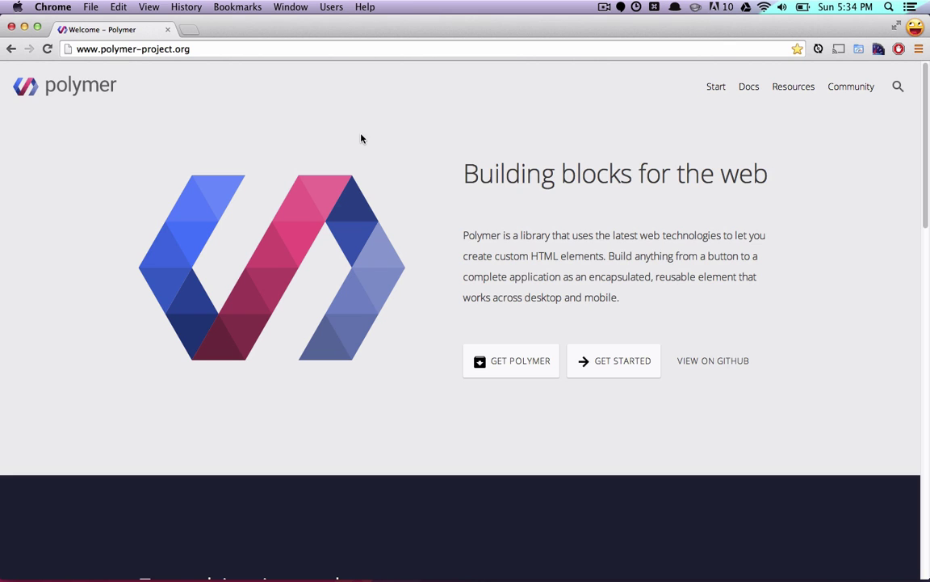
left_click(210, 52)
key("Right")
type("/to")
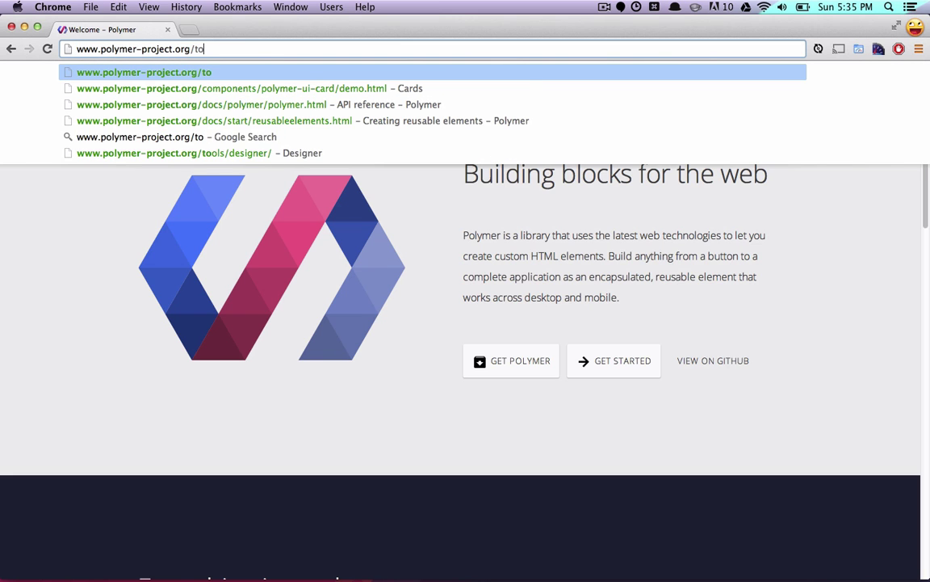
type("ols/designer/")
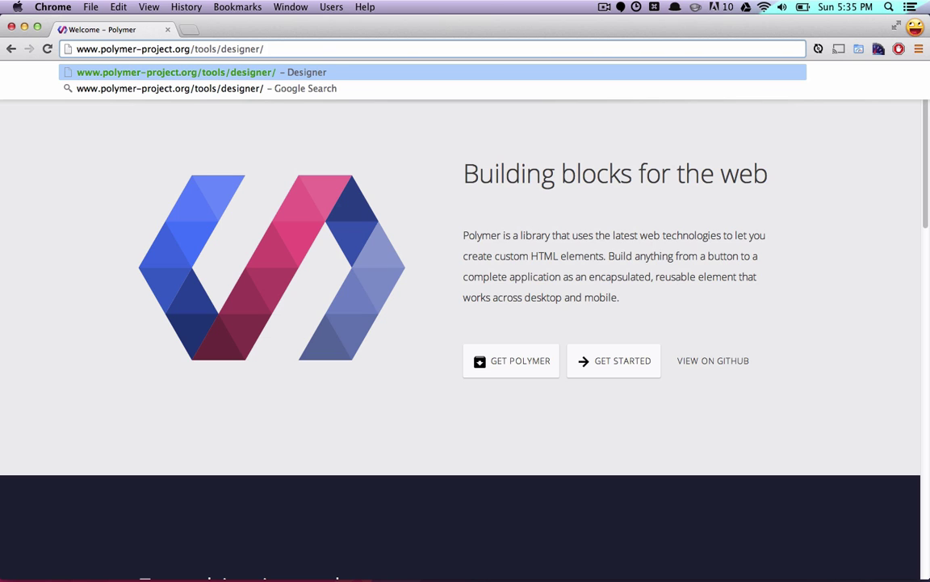
key("Return")
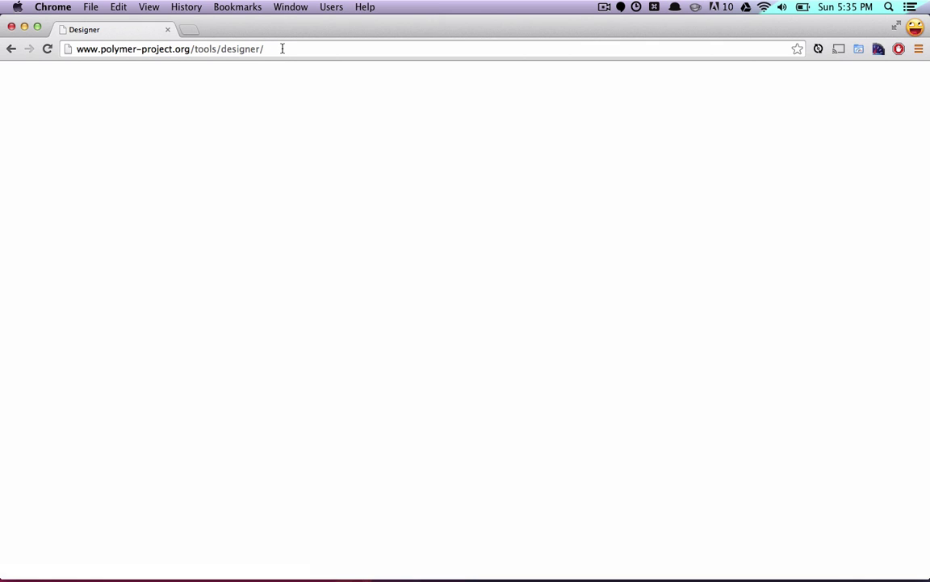
key("super+r")
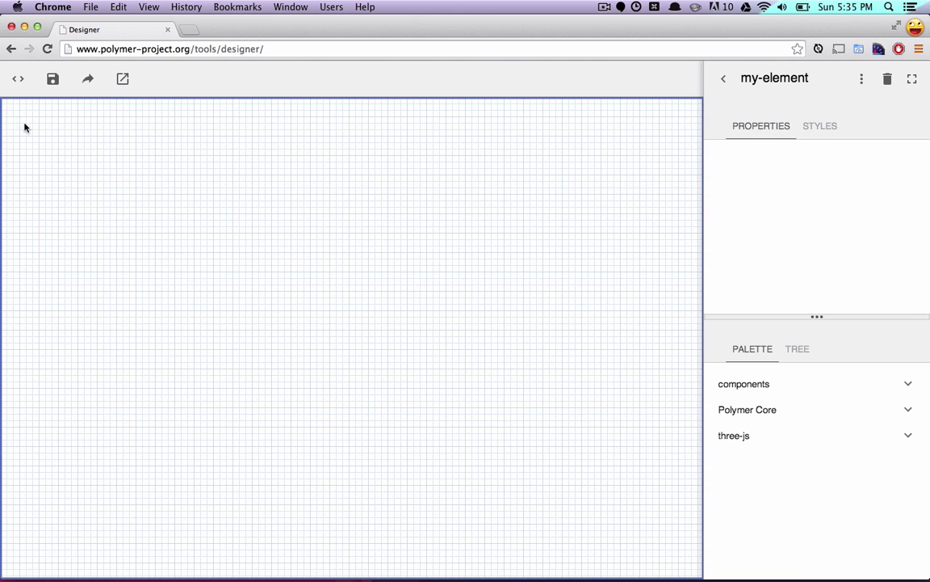
mouse_move(26, 70)
left_mouse_down()
mouse_move(10, 69)
mouse_move(6, 84)
mouse_move(35, 86)
mouse_move(38, 73)
left_mouse_up()
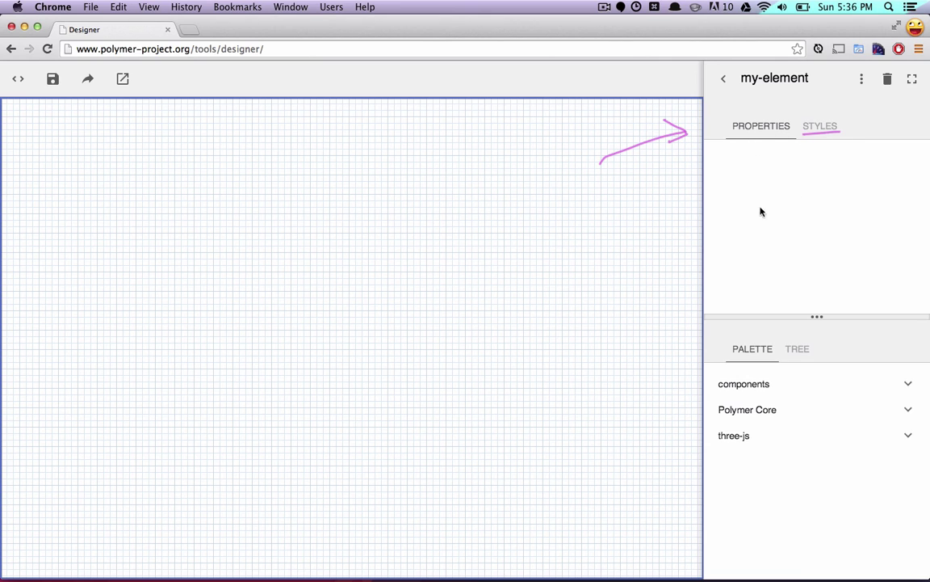
mouse_move(611, 296)
left_mouse_down()
mouse_move(693, 370)
mouse_move(669, 382)
left_mouse_up()
key("Escape")
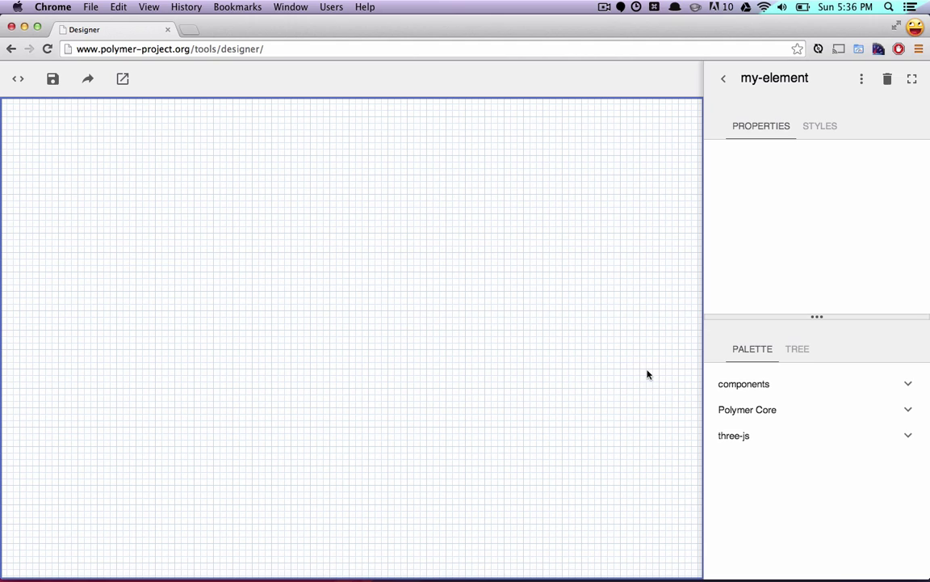
Place a Polymer Core Card on the canvas, then nest a Polymer Core Field inside it
left_click(744, 411)
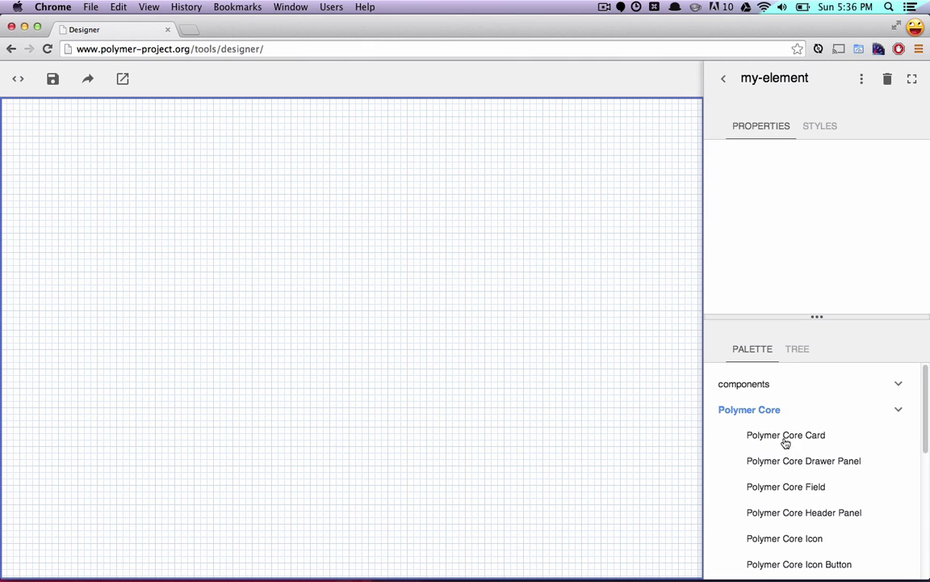
left_click_drag(783, 440, 282, 213)
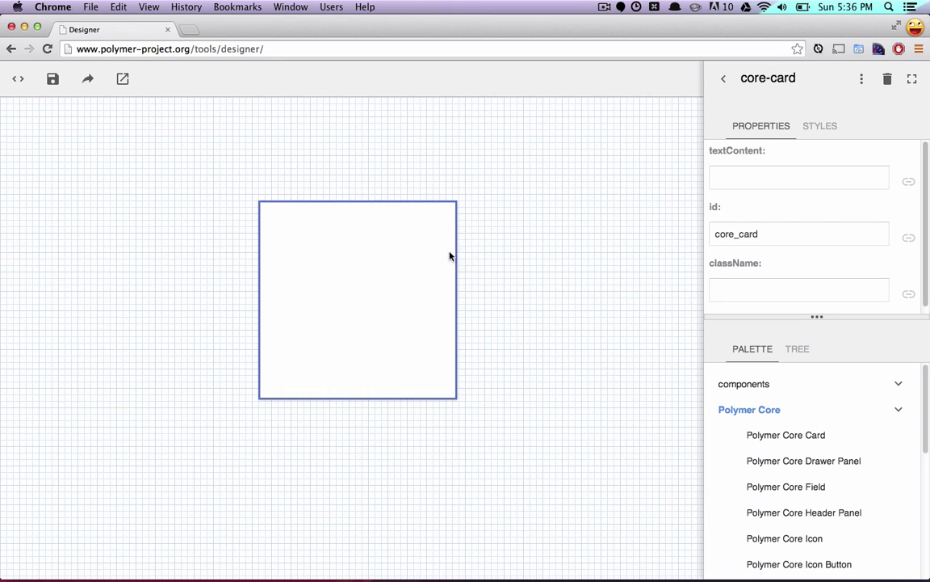
left_click(817, 128)
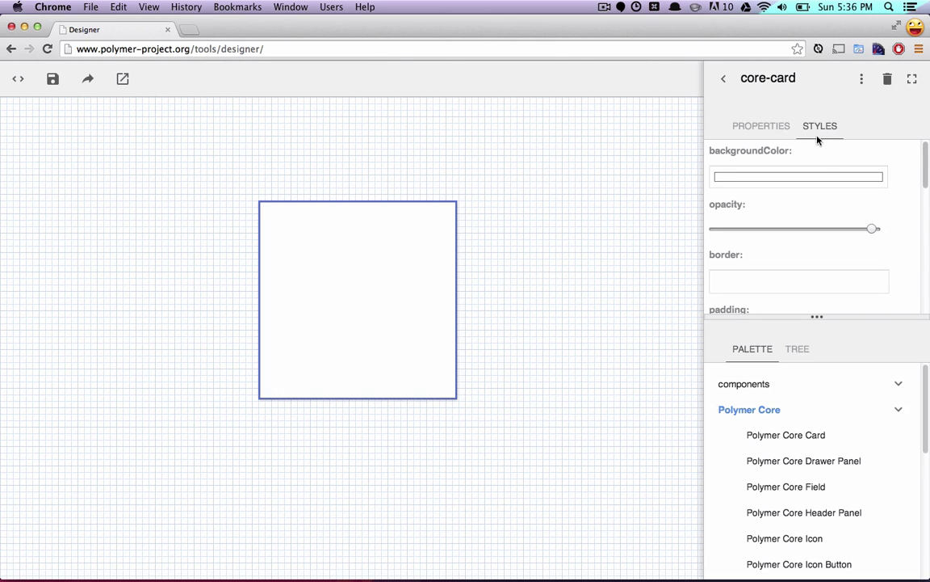
left_click_drag(925, 164, 912, 179)
left_click_drag(694, 467, 308, 230)
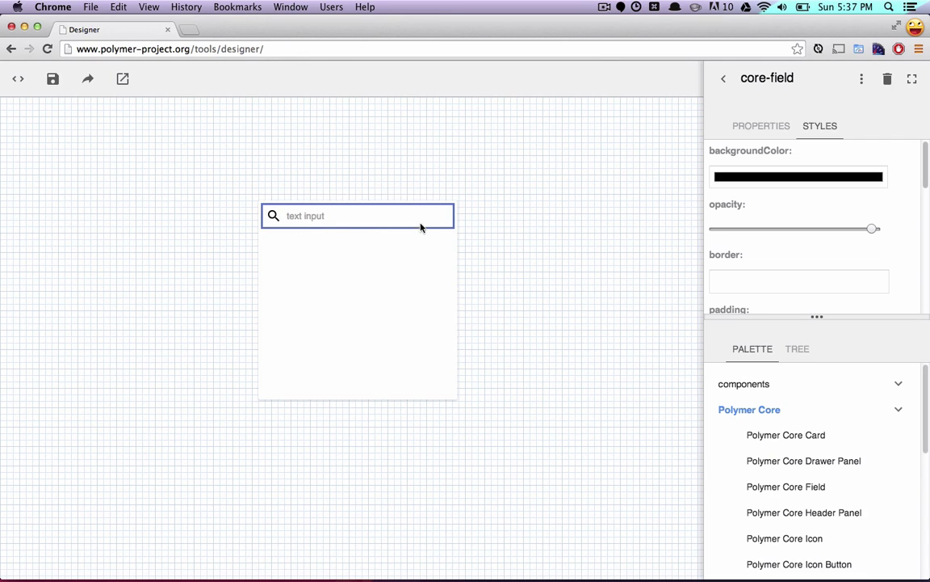
Set the core-card's height style to auto so the card fits the field inside it
left_click(216, 259)
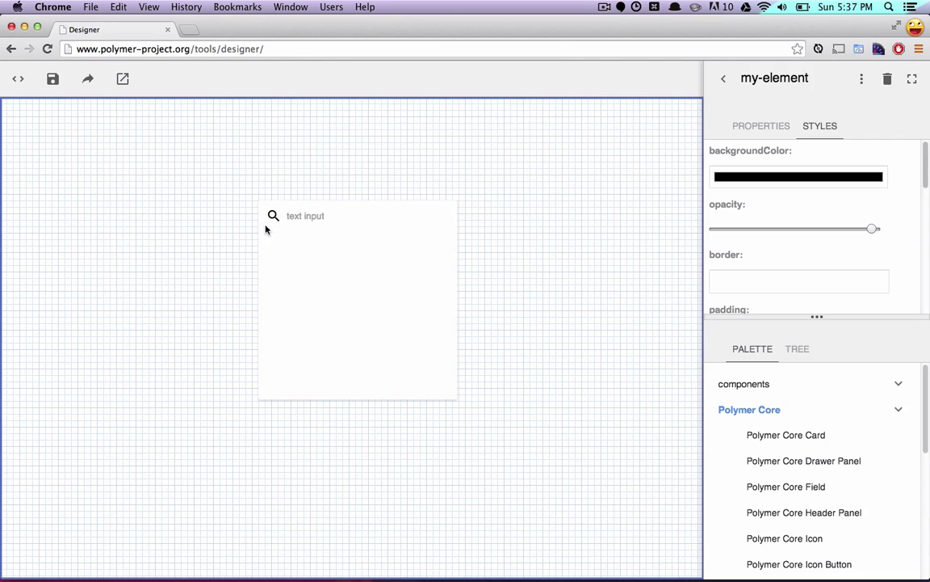
left_click(396, 320)
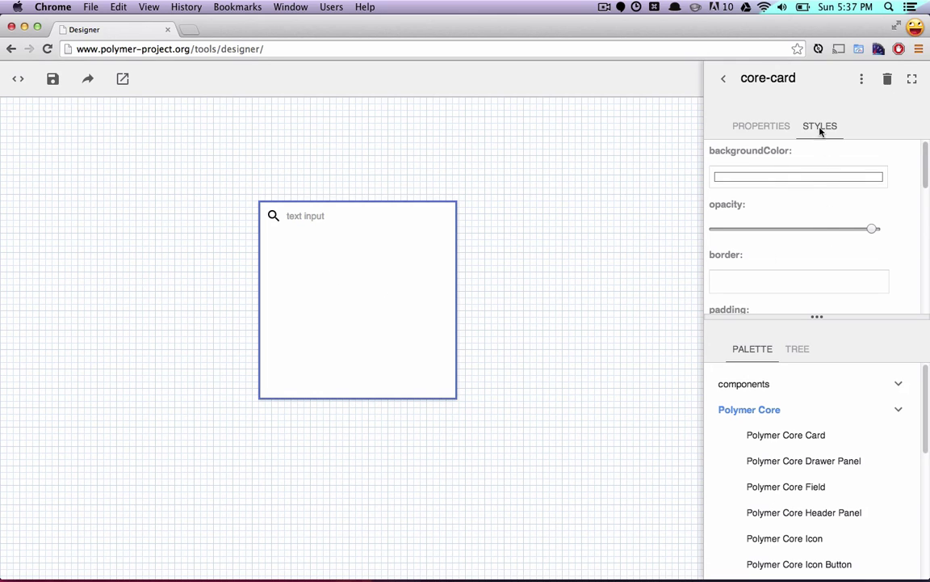
left_click_drag(925, 162, 810, 307)
double_click(764, 287)
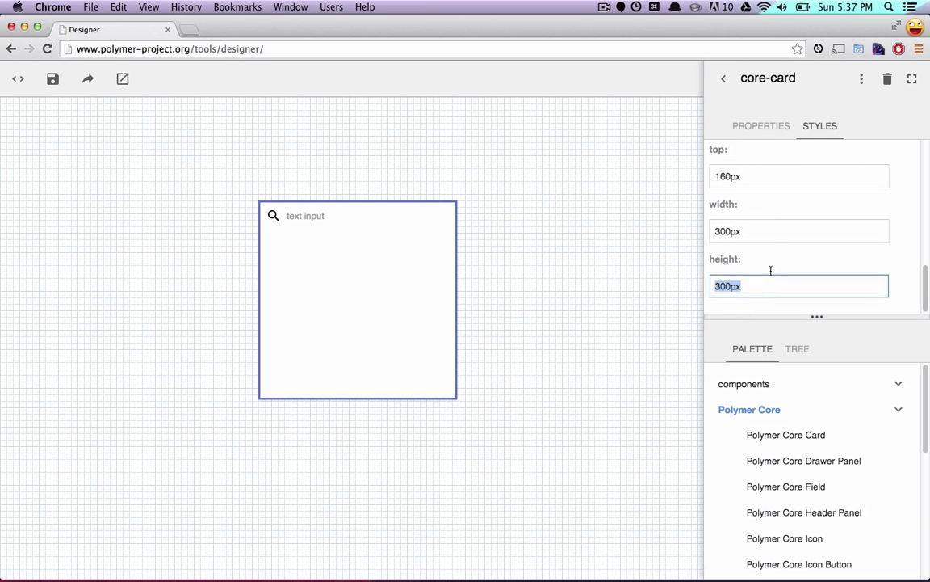
type("auto")
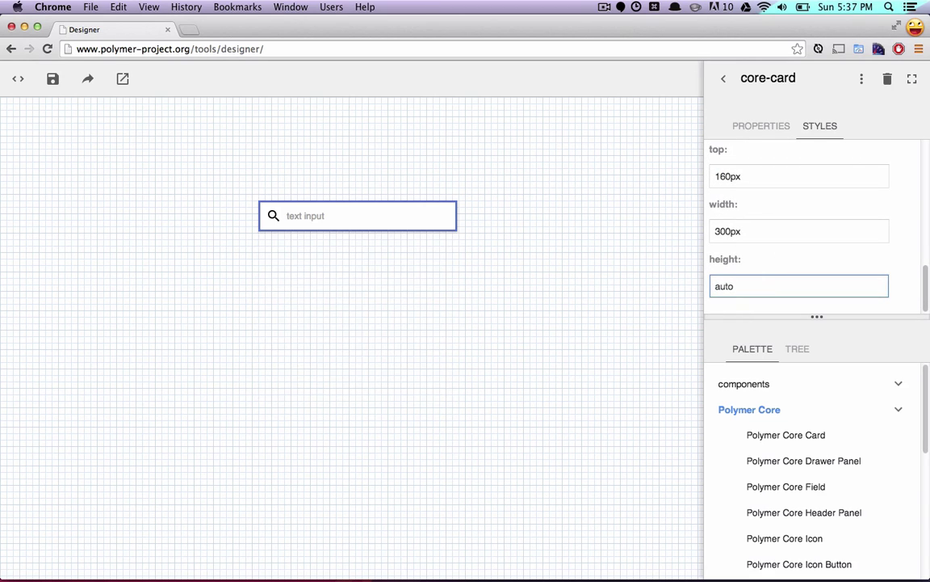
left_click(530, 193)
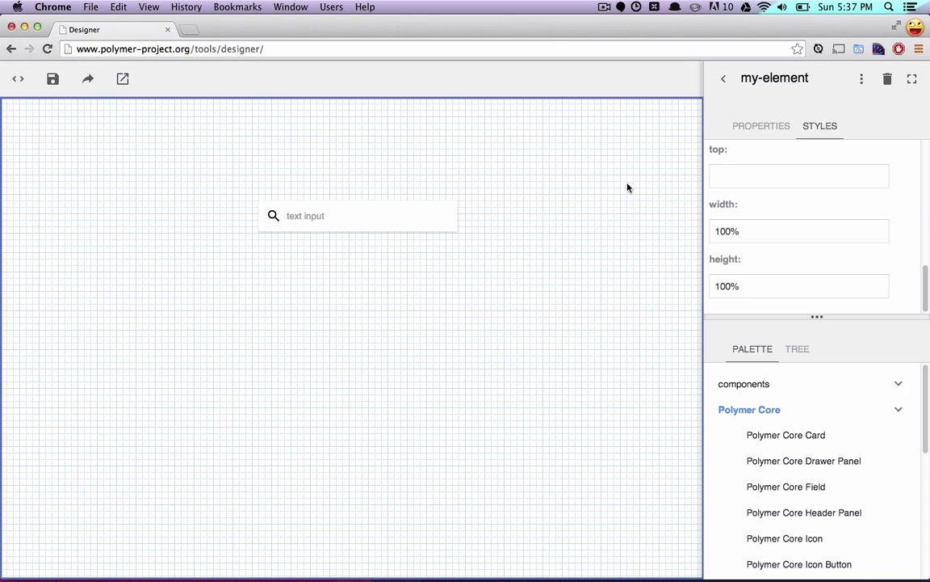
Examine the element tree of my-element, selecting the core-icon and core-input nested in the core-field
left_click(797, 351)
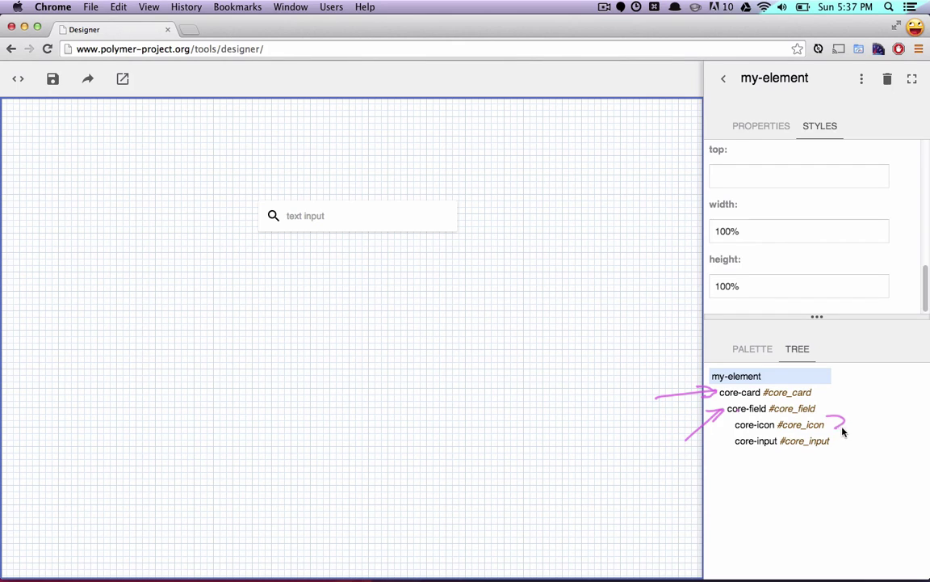
left_click_drag(842, 432, 831, 443)
mouse_move(275, 207)
left_mouse_down()
mouse_move(293, 224)
mouse_move(332, 224)
left_mouse_up()
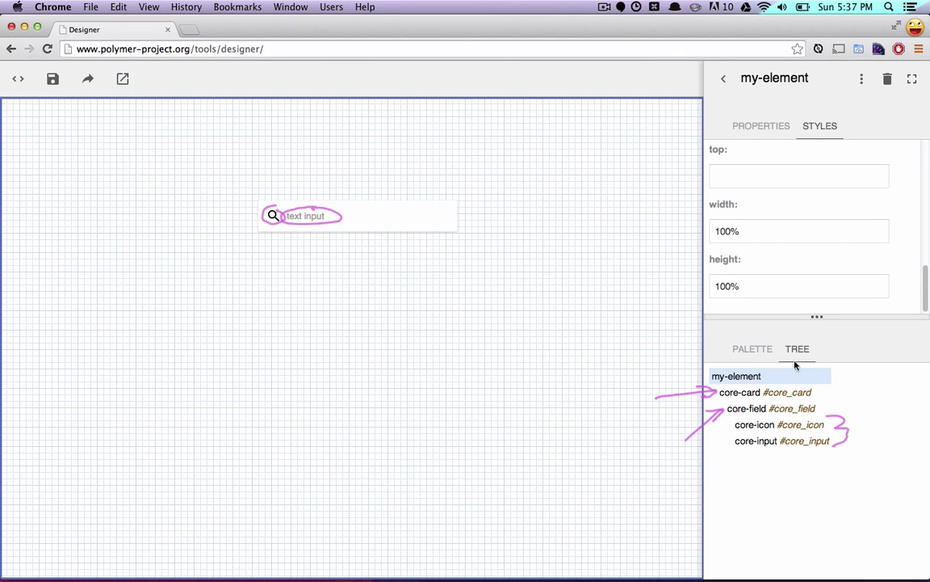
left_click_drag(792, 353, 638, 382)
mouse_move(610, 426)
left_mouse_down()
mouse_move(906, 374)
mouse_move(638, 378)
left_mouse_up()
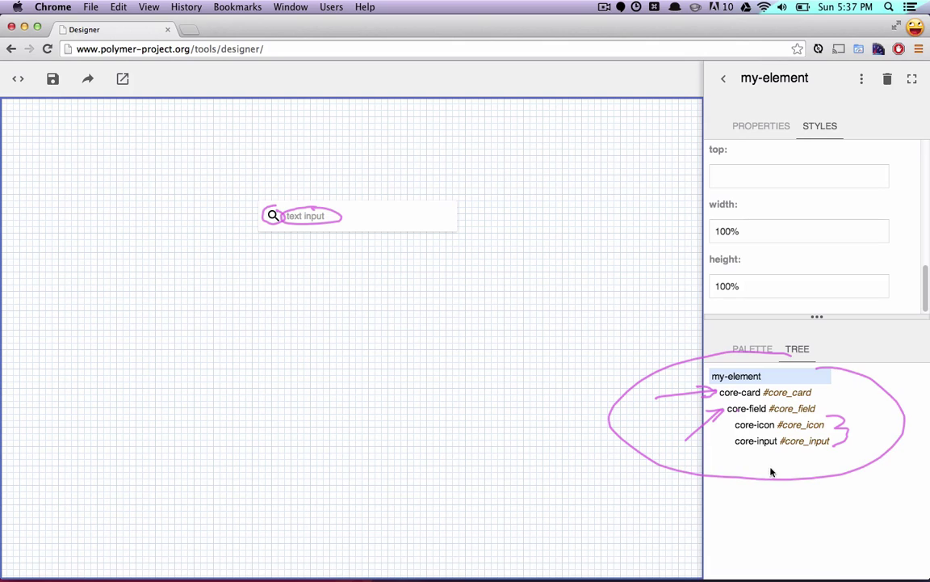
key("Escape")
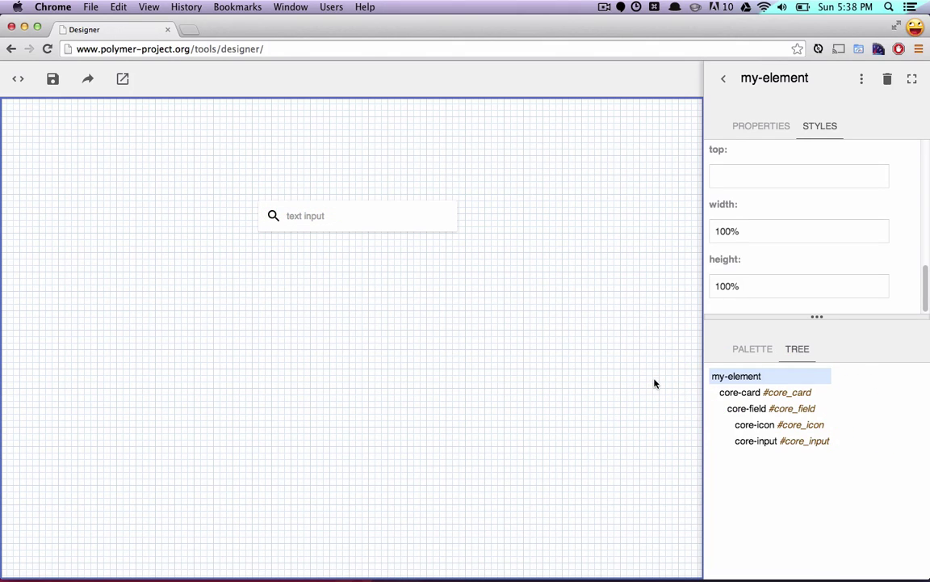
left_click(749, 428)
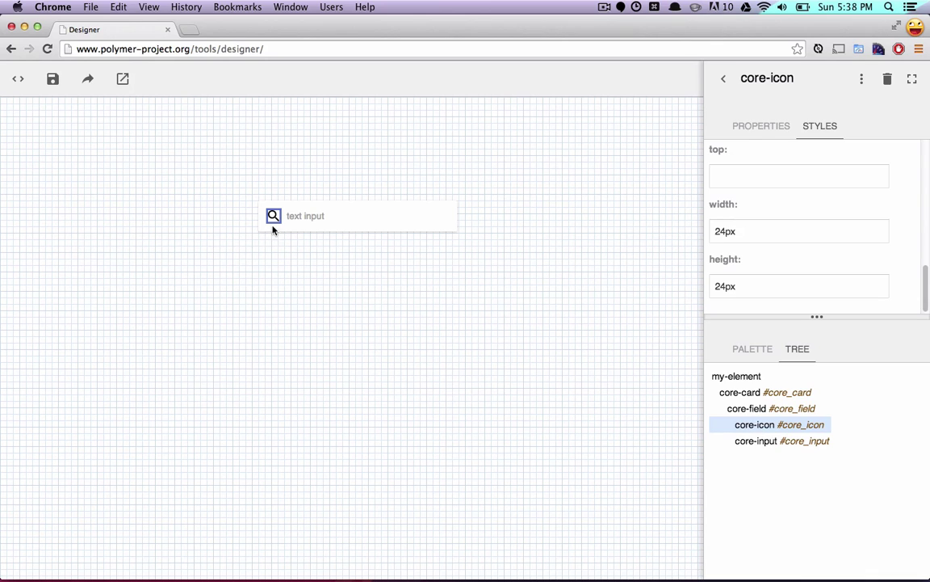
left_click(755, 443)
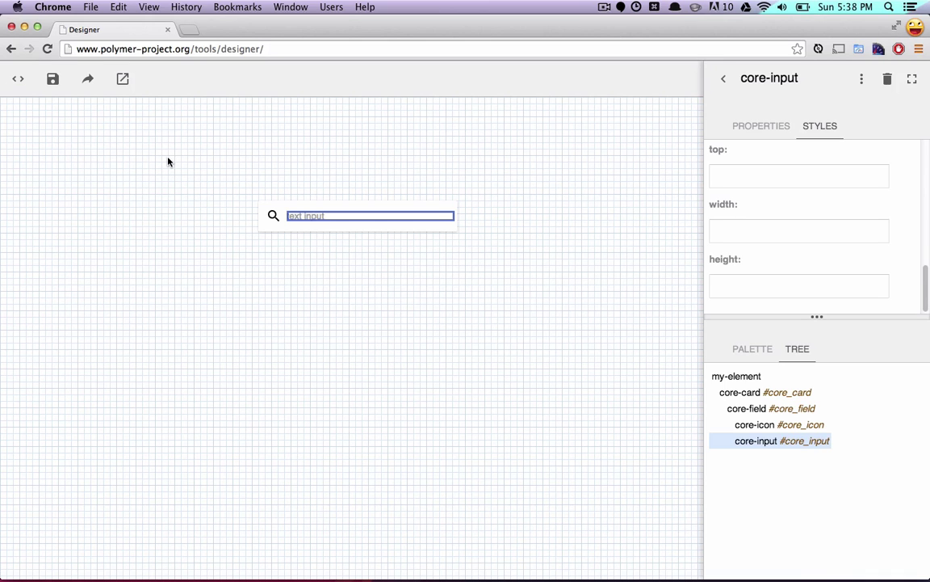
Show the generated source code and examine the core-card and core-field tags and the polymer-element name
left_click(17, 81)
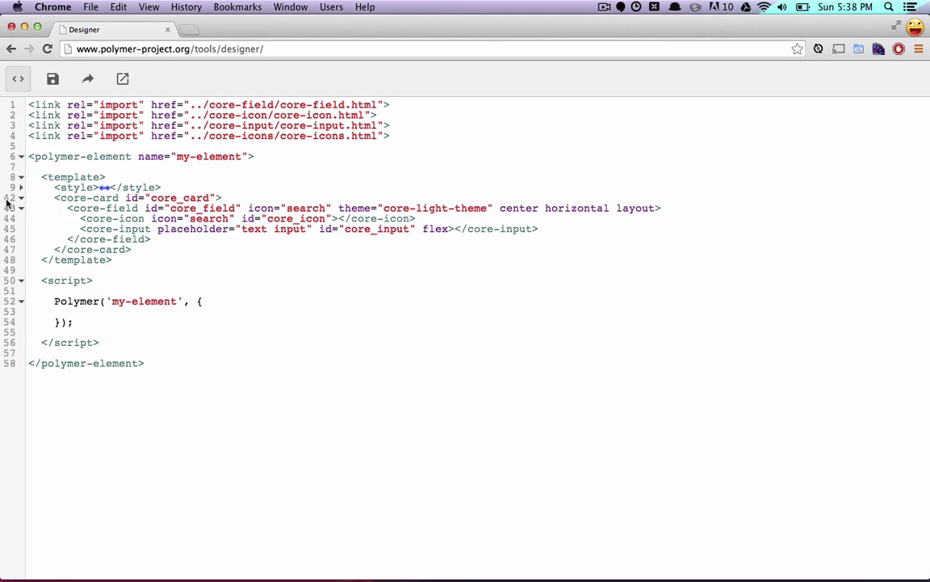
left_click_drag(53, 199, 220, 197)
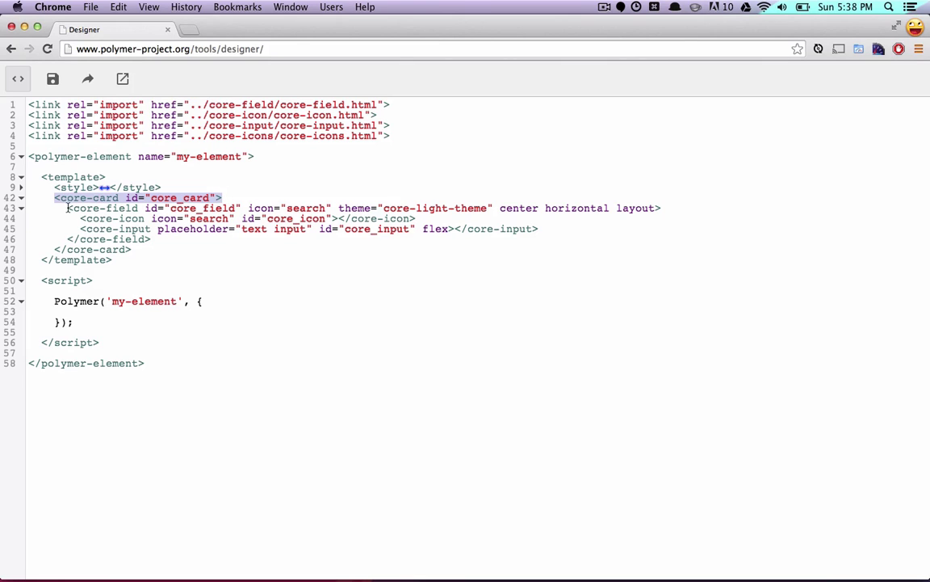
left_click_drag(67, 208, 235, 208)
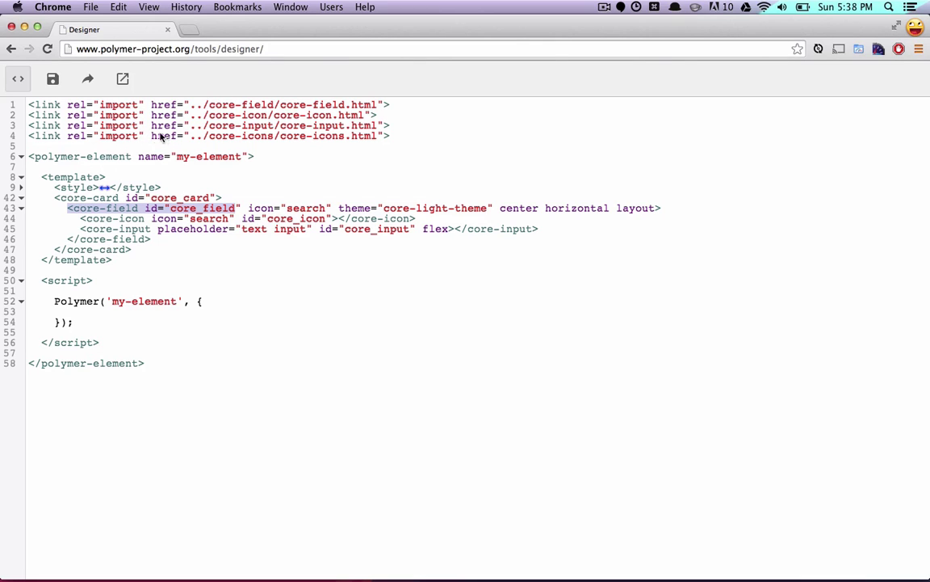
mouse_move(134, 134)
left_mouse_down()
mouse_move(40, 134)
mouse_move(18, 156)
mouse_move(112, 169)
mouse_move(231, 168)
mouse_move(235, 131)
mouse_move(121, 122)
mouse_move(69, 139)
left_mouse_up()
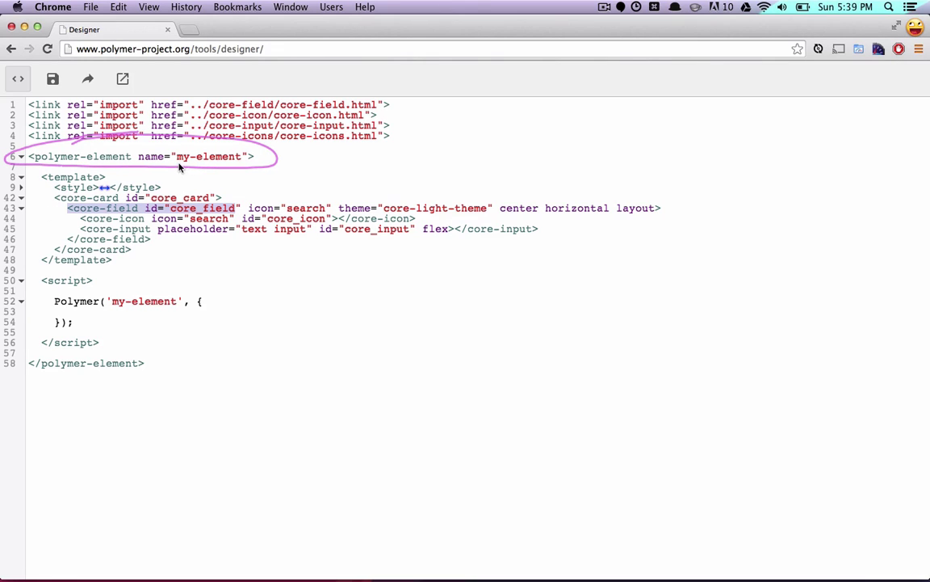
left_click_drag(179, 163, 240, 163)
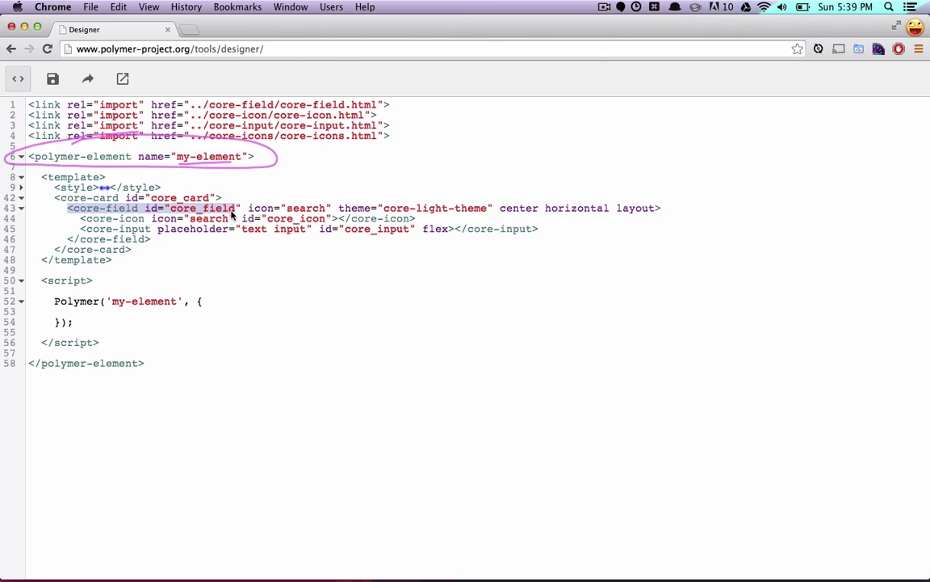
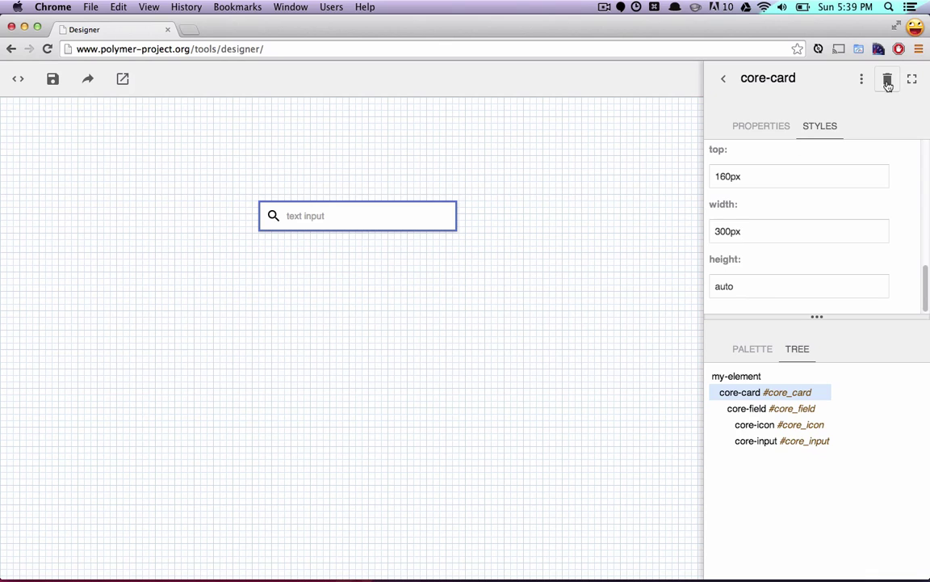
Delete the core-card with its contents from the canvas and return to the property settings
left_click(887, 82)
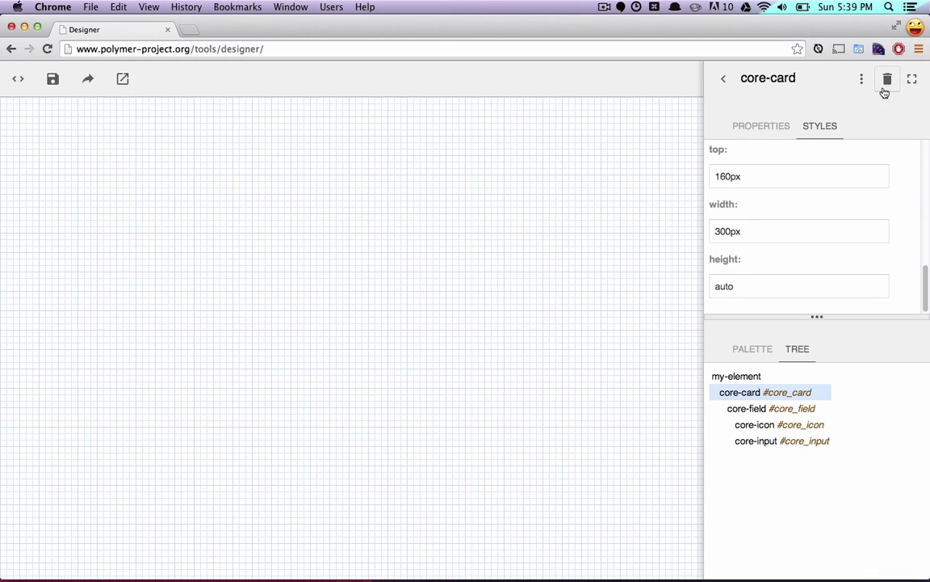
left_click(766, 129)
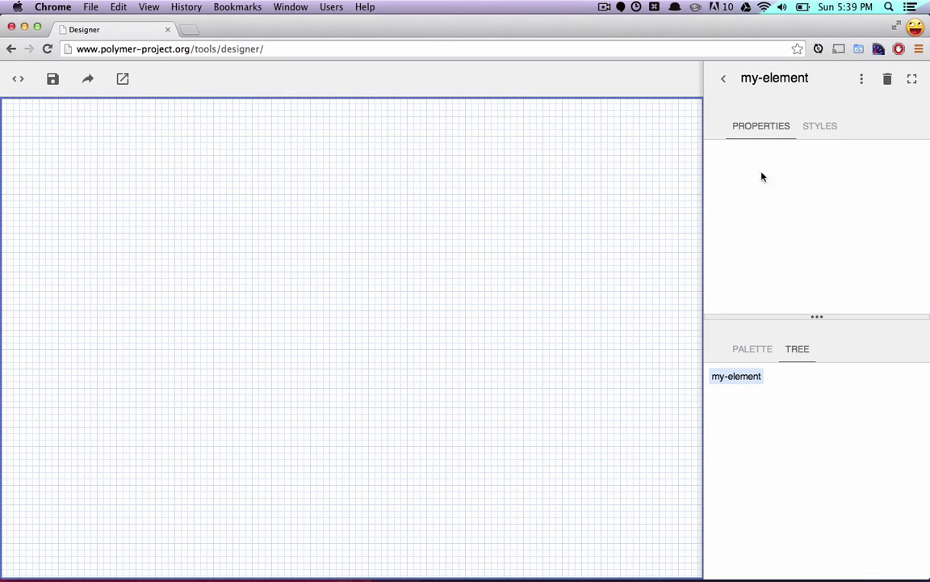
Place a Polymer Core Scaffold on the empty canvas and auto-size it to fill the design area
left_click(756, 353)
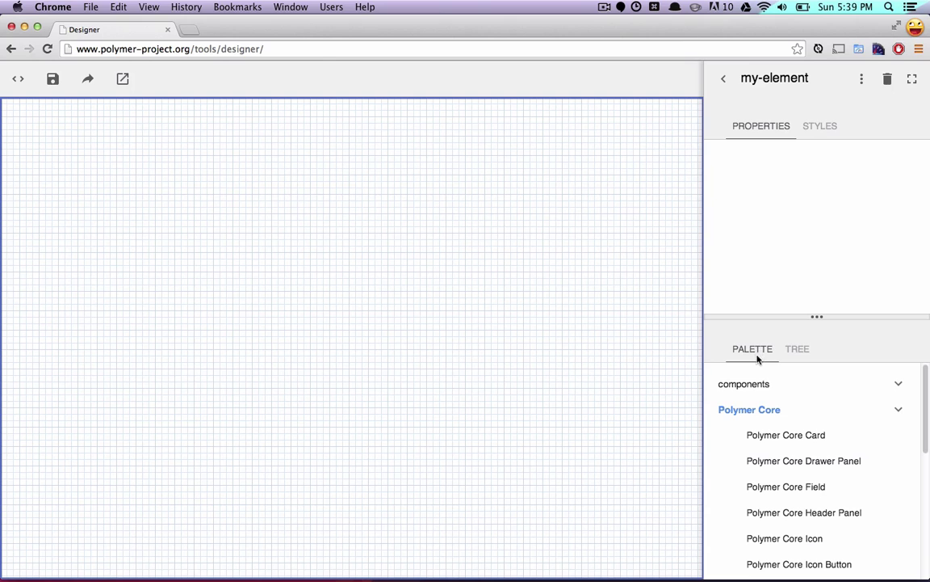
left_click_drag(925, 426, 928, 557)
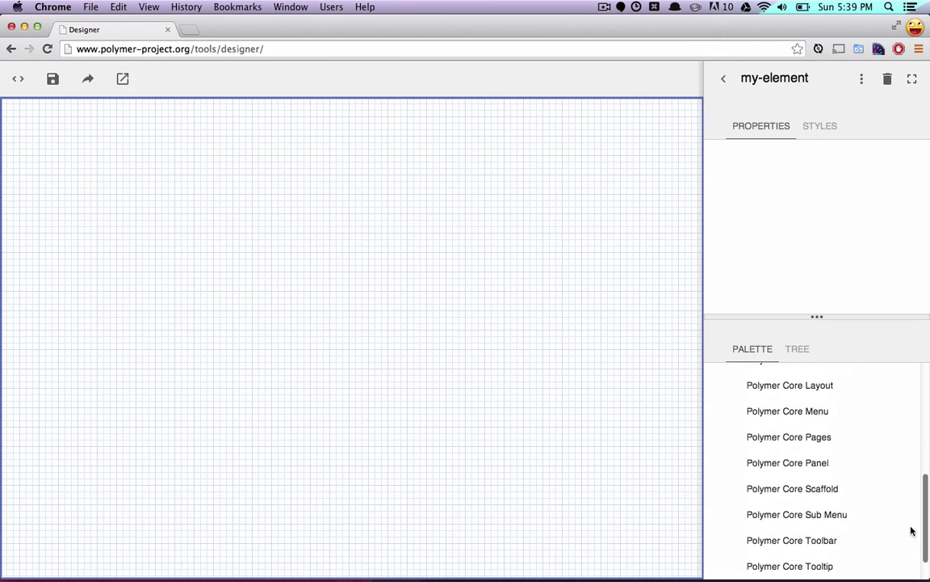
left_click_drag(758, 488, 285, 294)
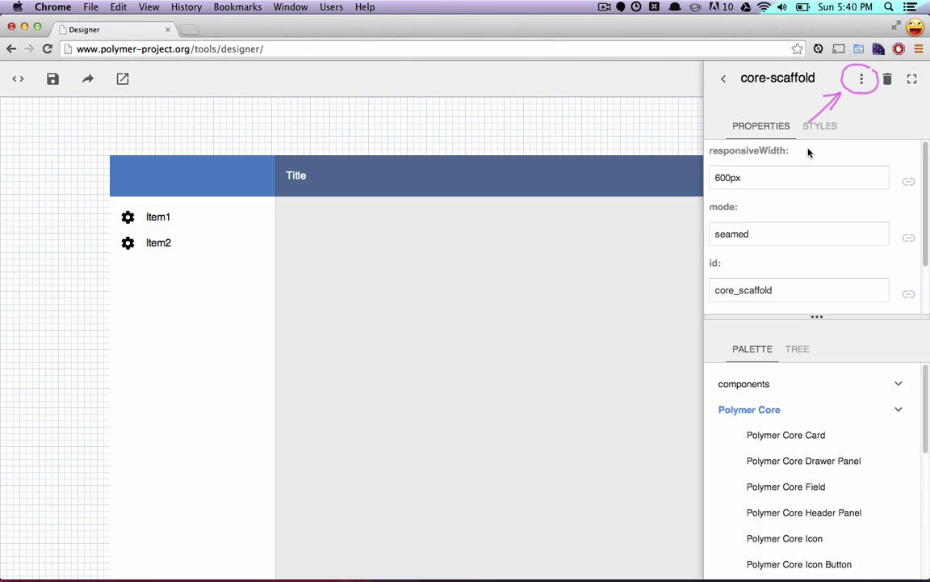
left_click(861, 80)
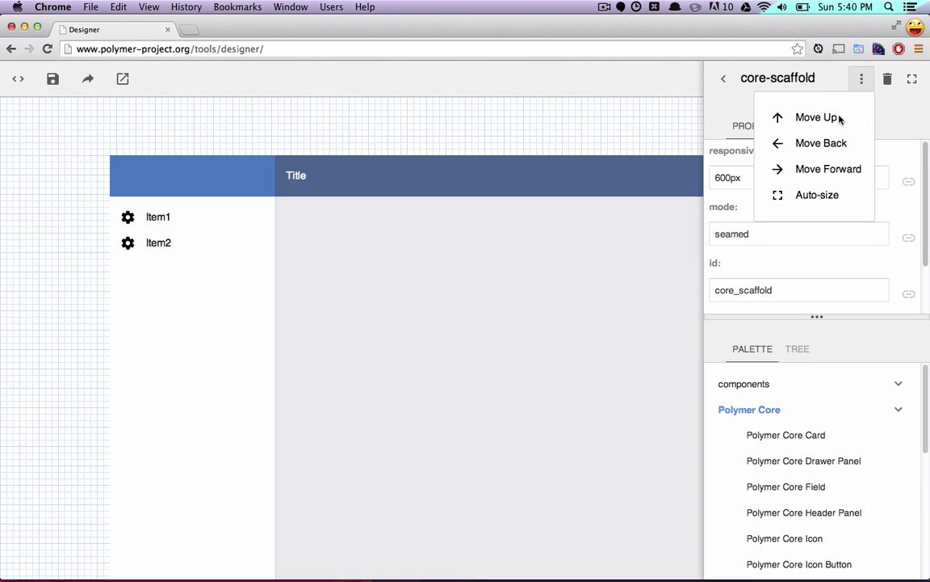
left_click(812, 198)
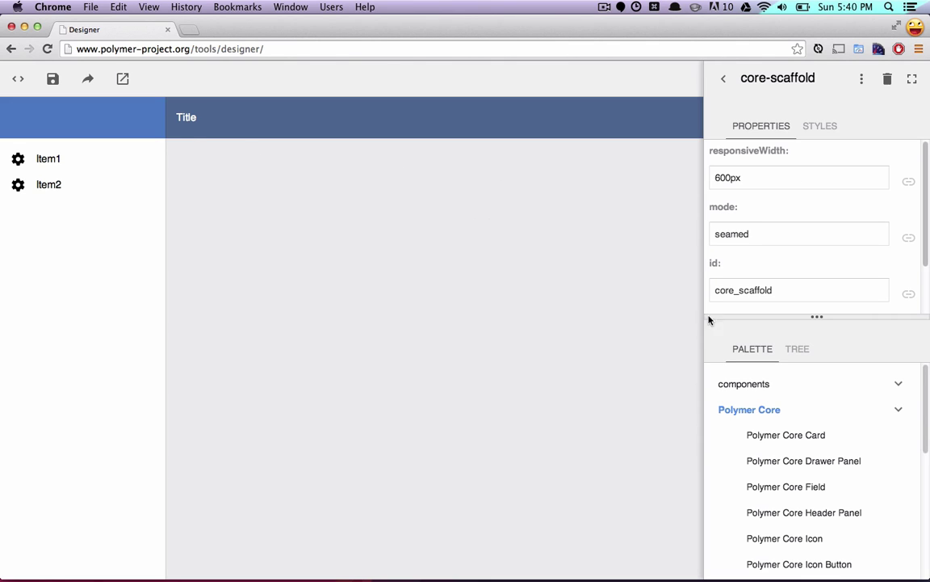
Add a Google Map component to the scaffold's content area and auto-size it to fill that area
left_click(765, 411)
left_click(748, 386)
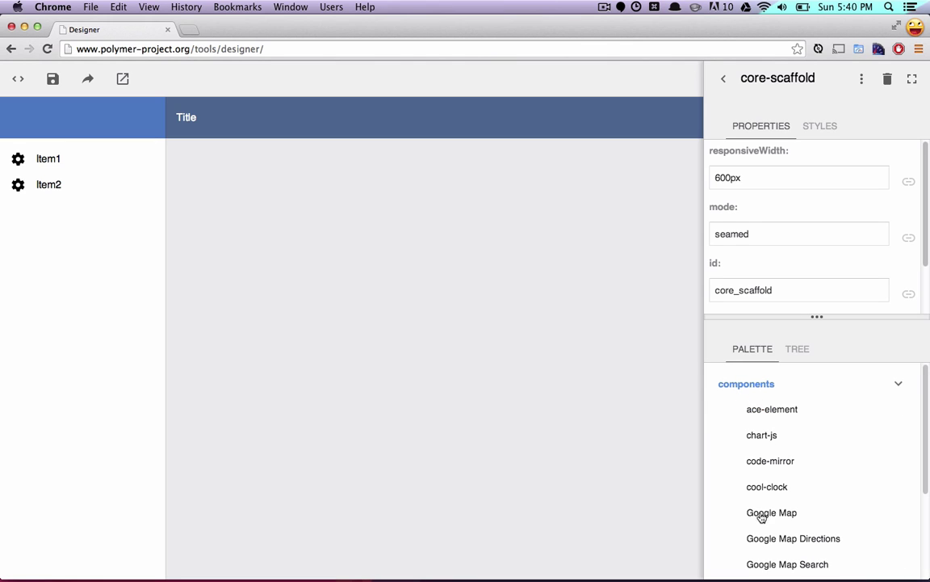
left_click(289, 215)
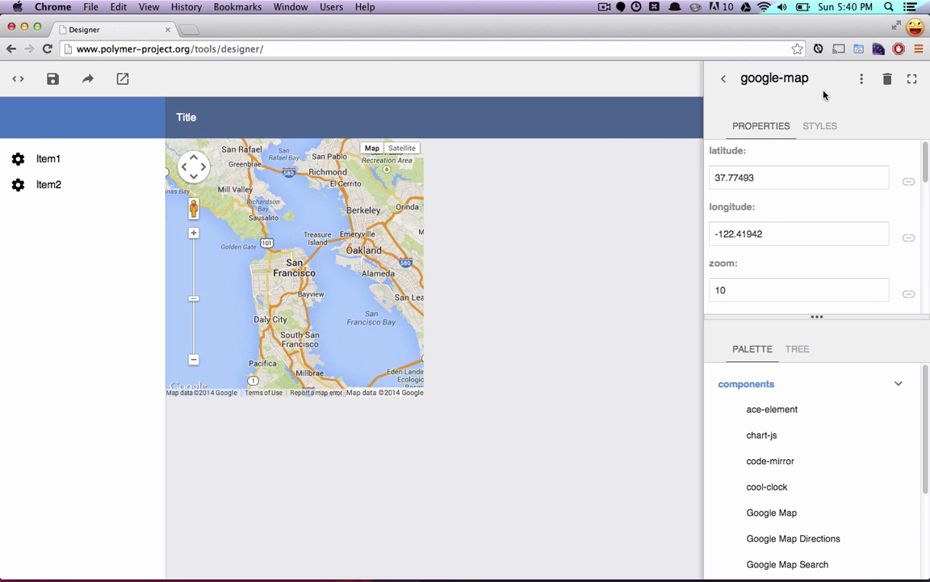
left_click(862, 78)
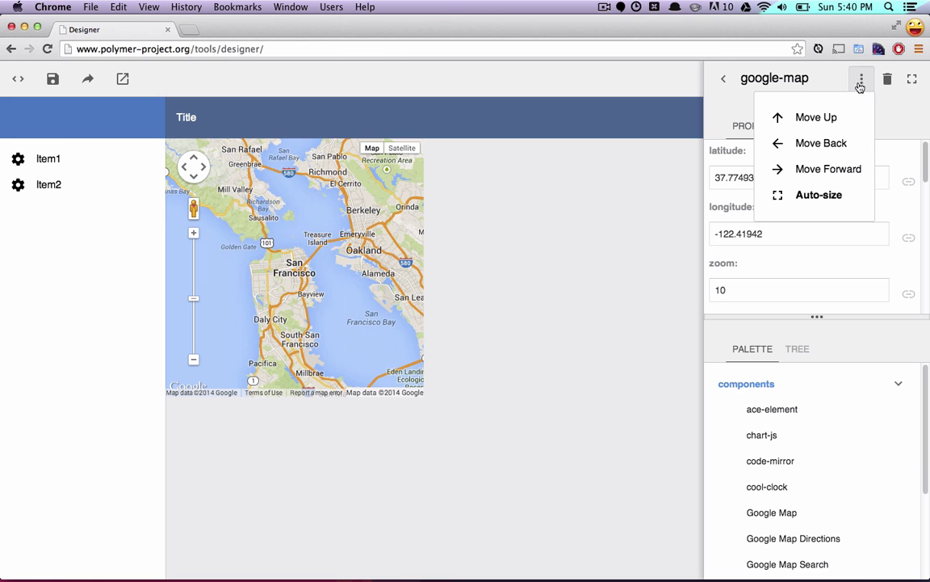
left_click(834, 195)
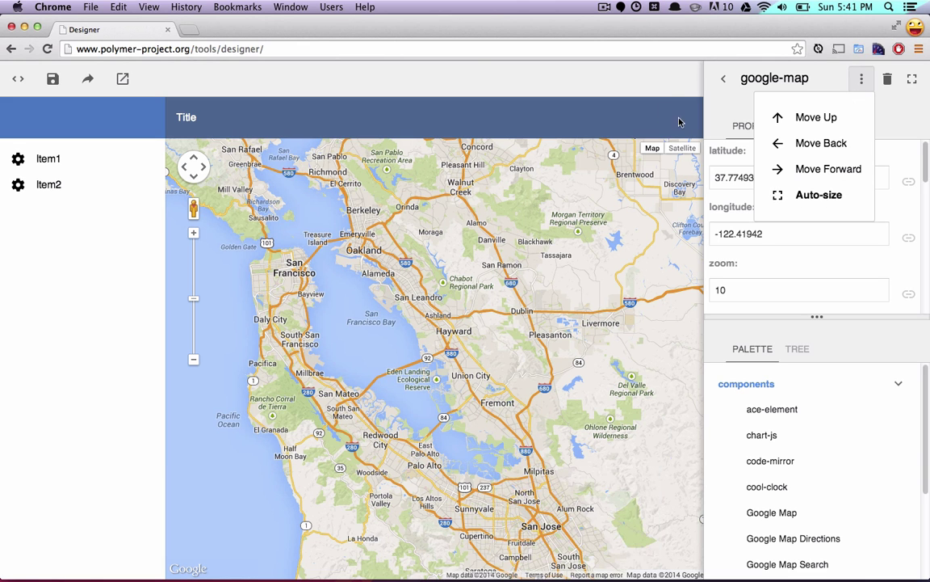
left_click(600, 78)
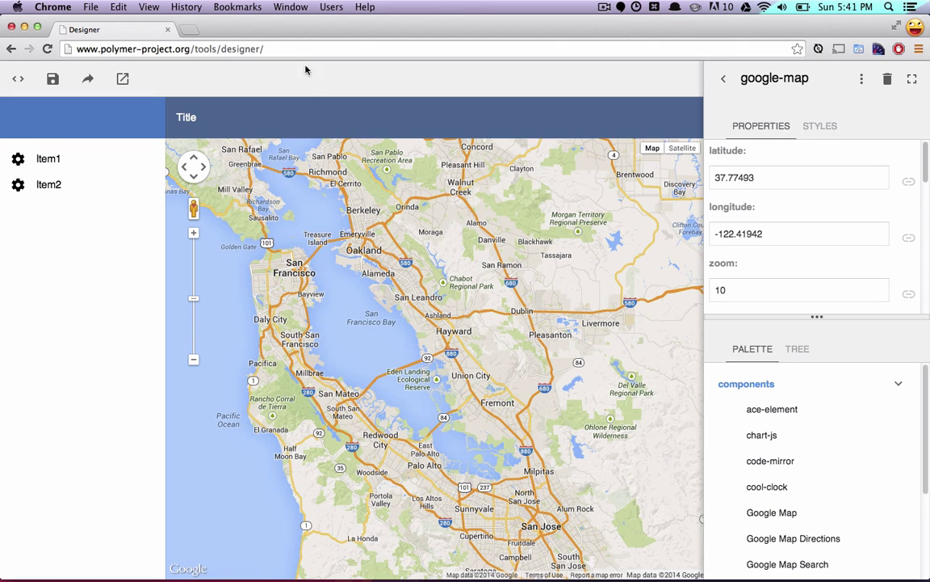
Save the scaffold and map design
left_click(52, 81)
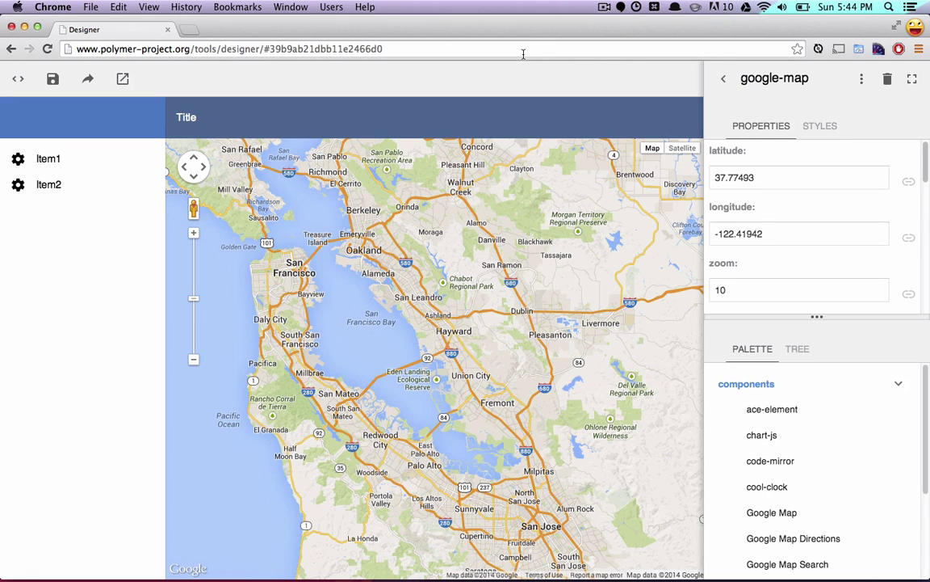
left_click(53, 81)
left_click(54, 83)
mouse_move(196, 84)
left_mouse_down()
mouse_move(219, 71)
mouse_move(260, 87)
mouse_move(298, 77)
left_mouse_up()
mouse_move(290, 68)
left_mouse_down()
mouse_move(289, 85)
mouse_move(319, 91)
left_mouse_up()
key("super+s")
key("super+s")
key("super+s")
key("super+s")
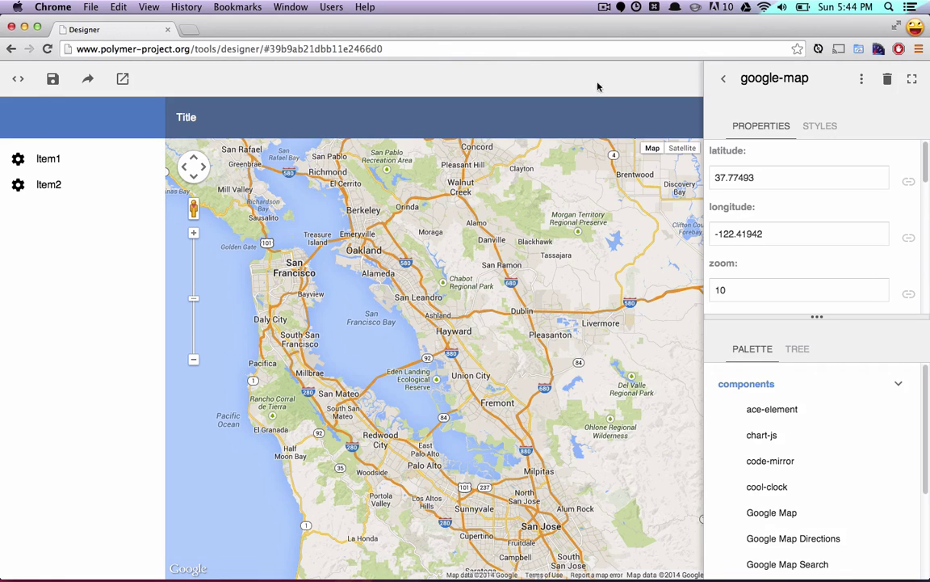
Preview the saved design, test its navigation drawer at a phone-like window width, and return to the designer at full width
left_click(123, 81)
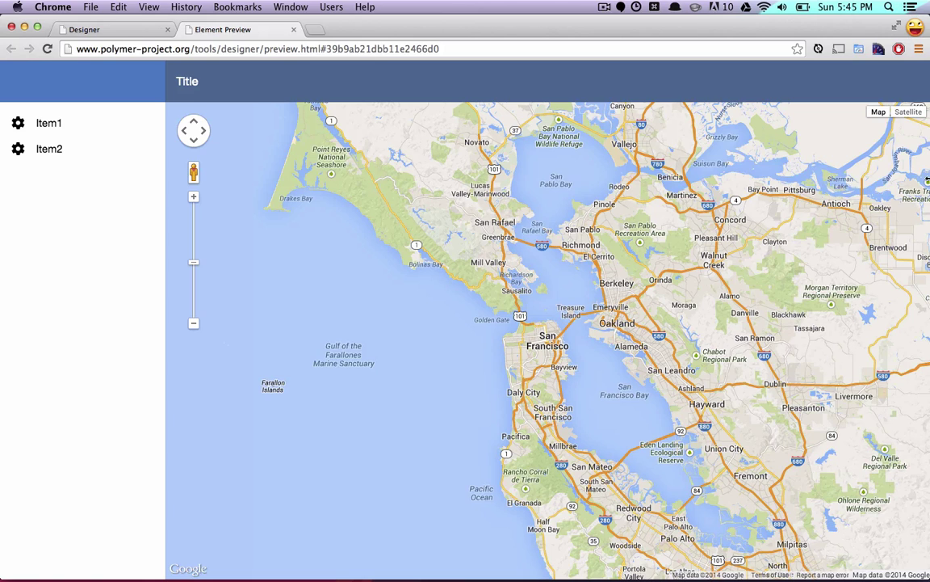
left_click_drag(927, 175, 359, 211)
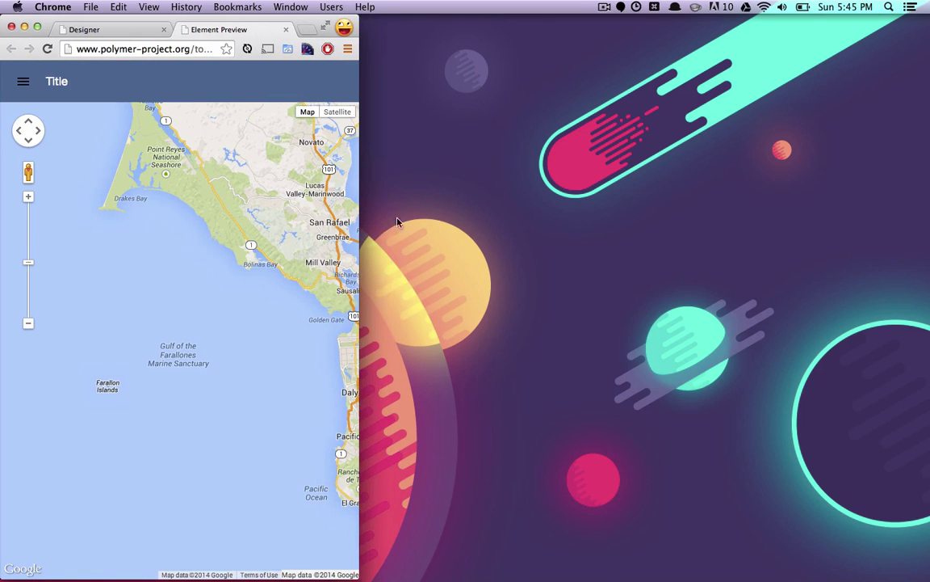
left_click(25, 83)
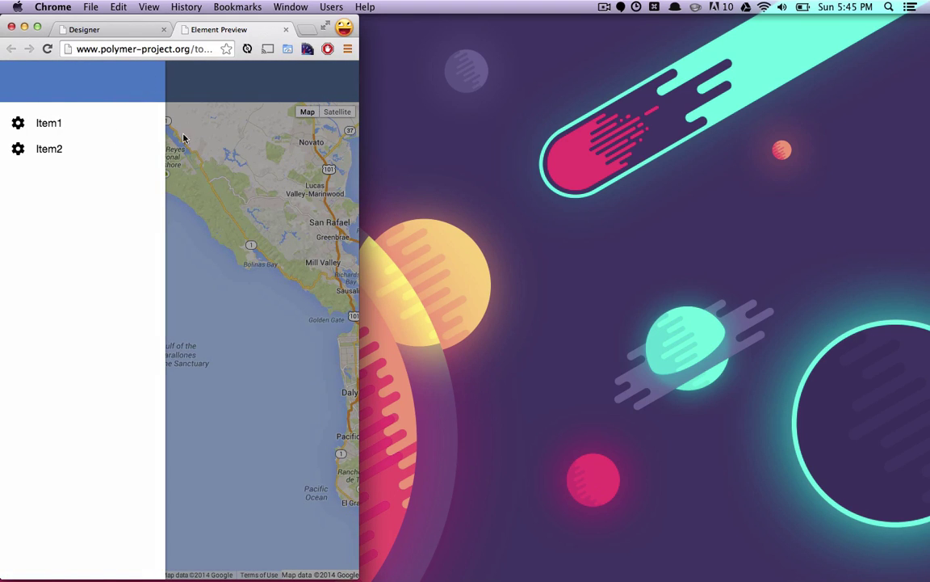
left_click(228, 149)
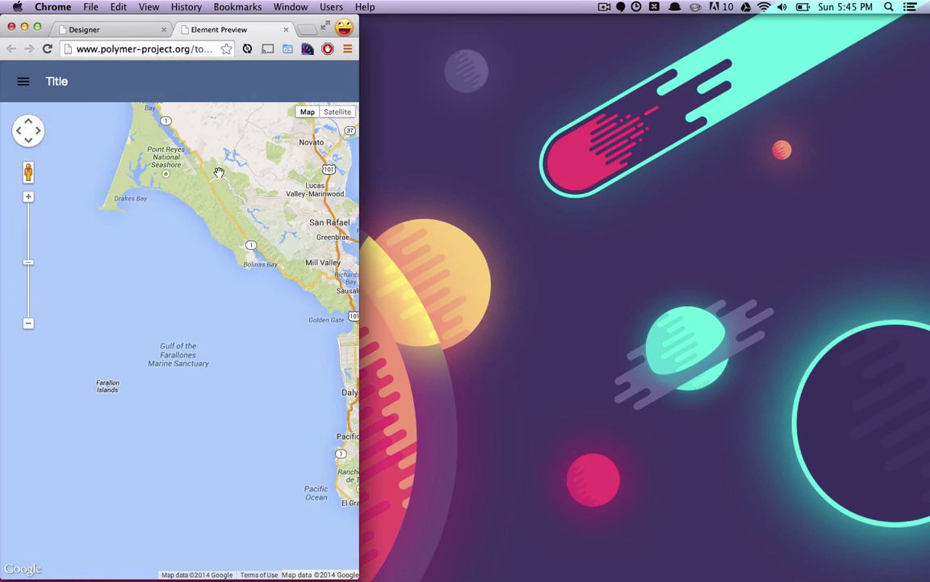
left_click(23, 82)
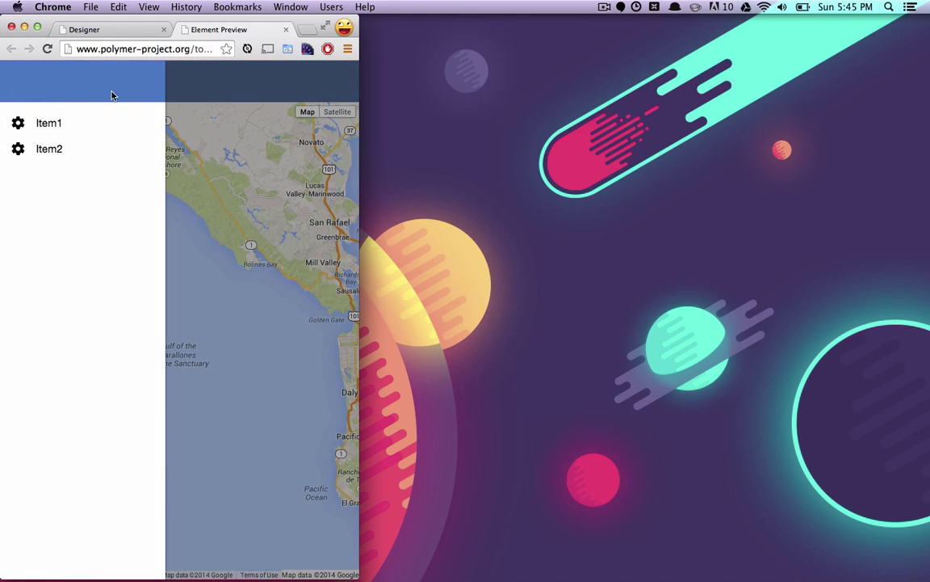
left_click(207, 137)
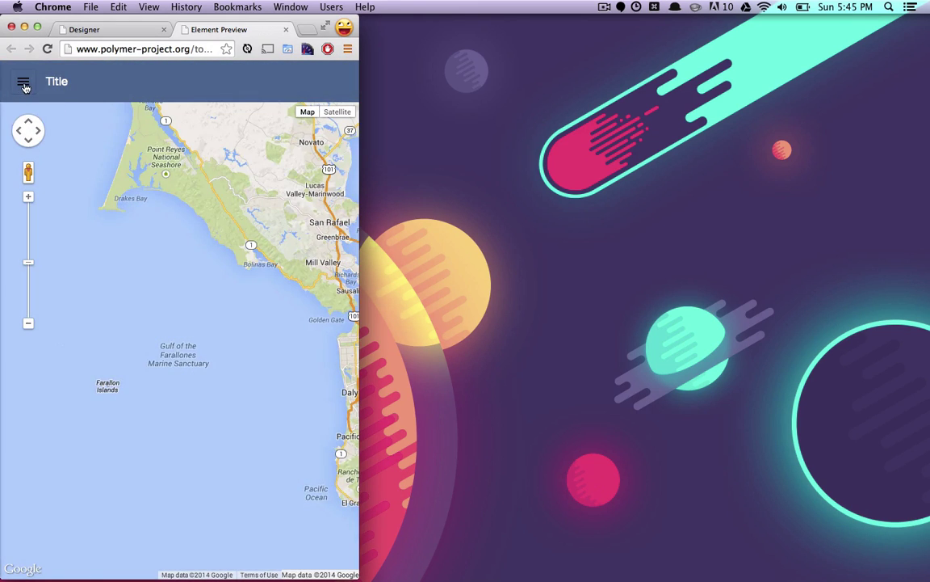
left_click(24, 83)
left_click(210, 138)
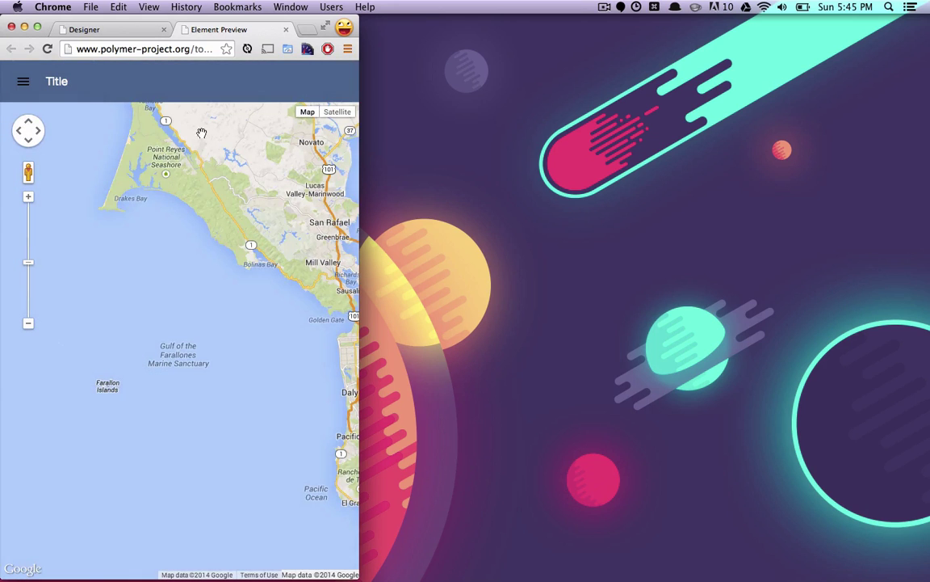
key("super+alt+f")
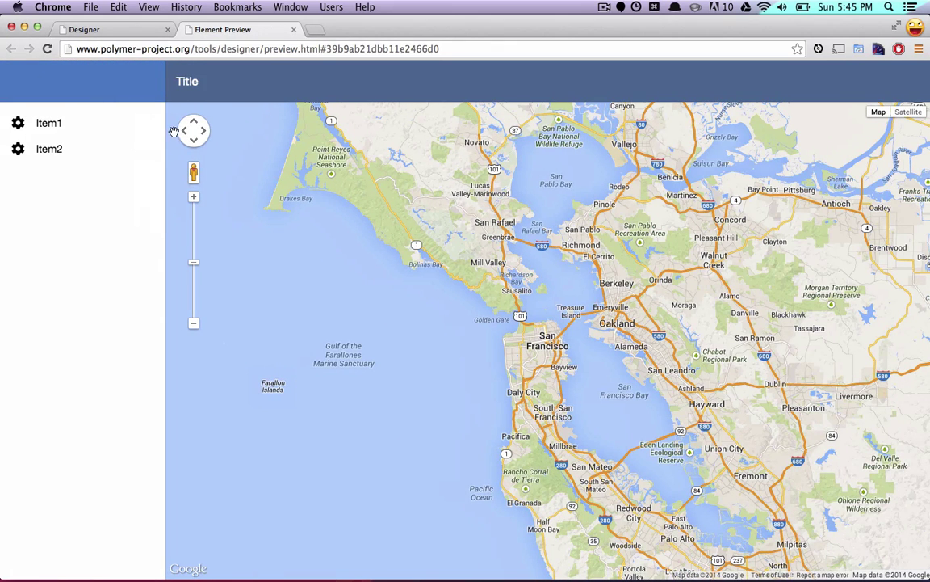
left_click(293, 29)
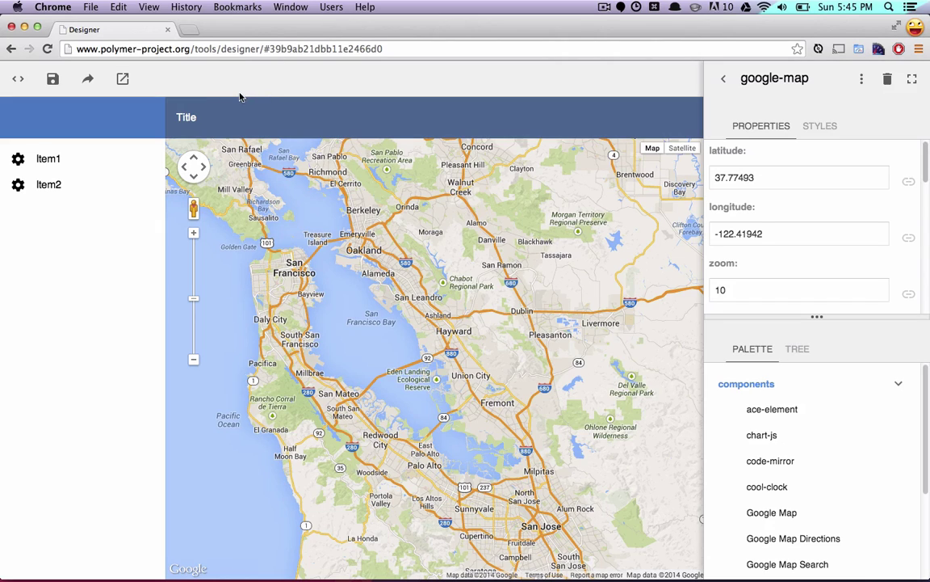
Set the labels of the two drawer menu items to Roadmap and Satellite
left_click(50, 160)
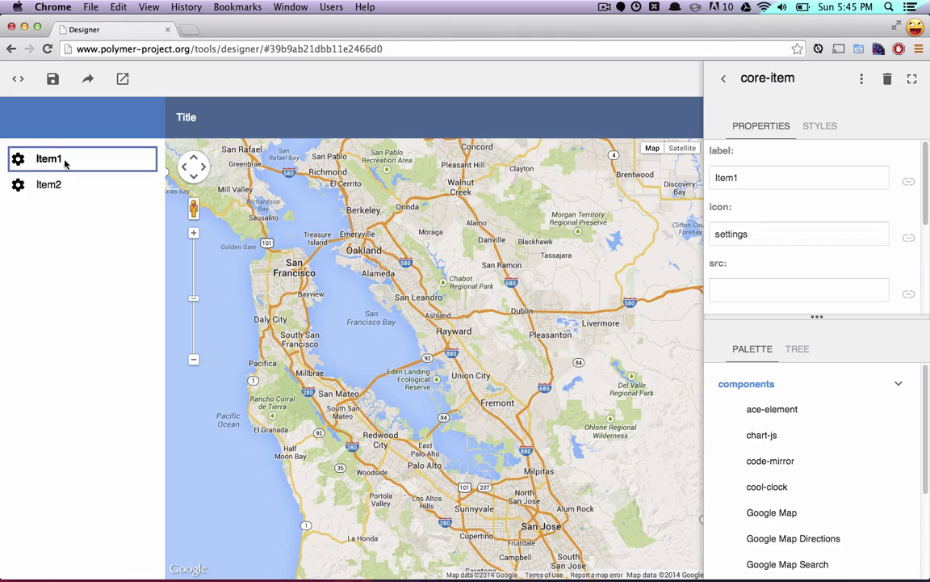
double_click(724, 177)
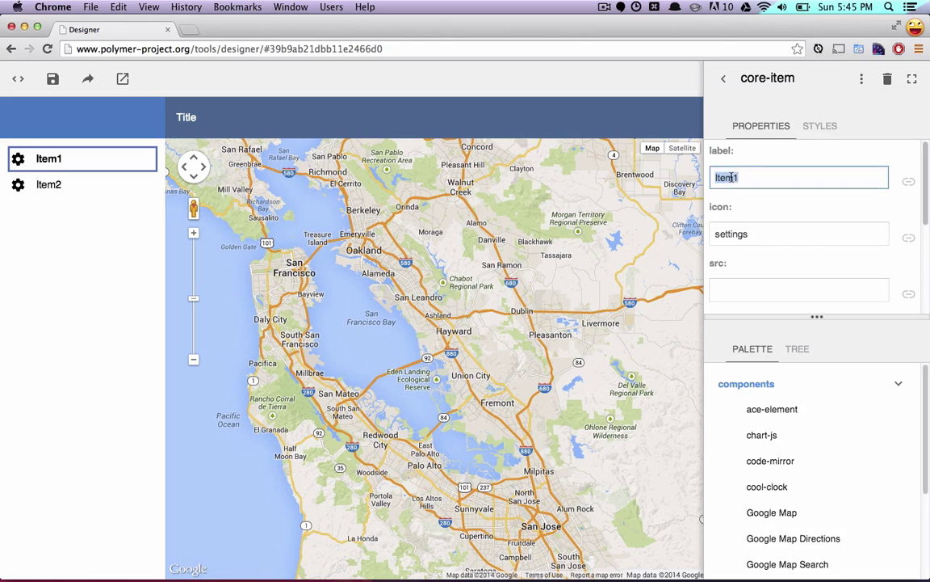
type("Roadmap")
left_click(50, 184)
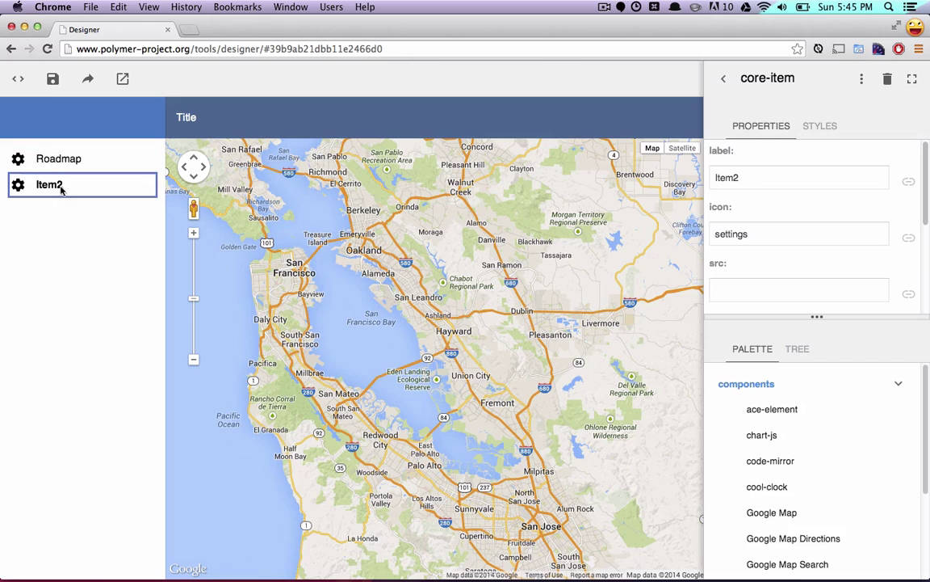
type("Satellite")
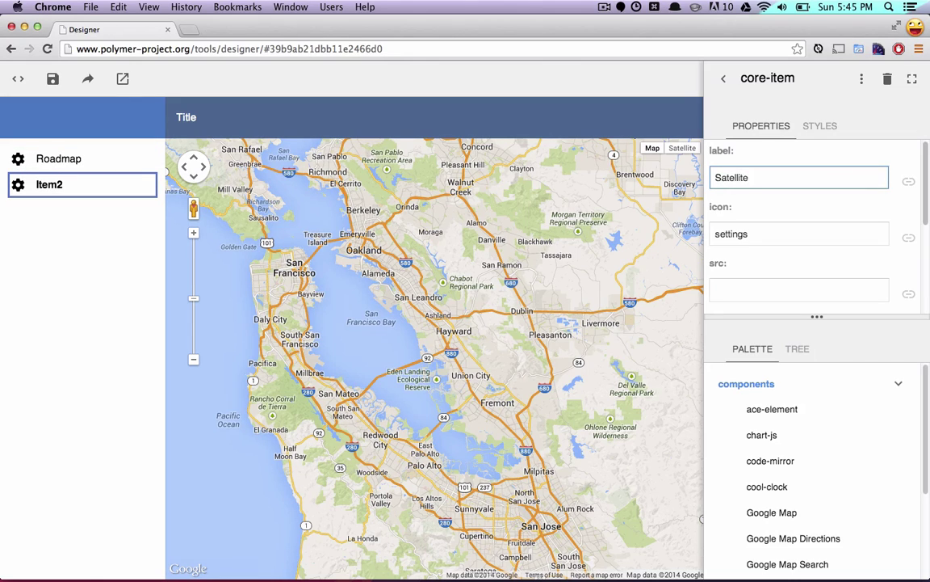
left_click(65, 149)
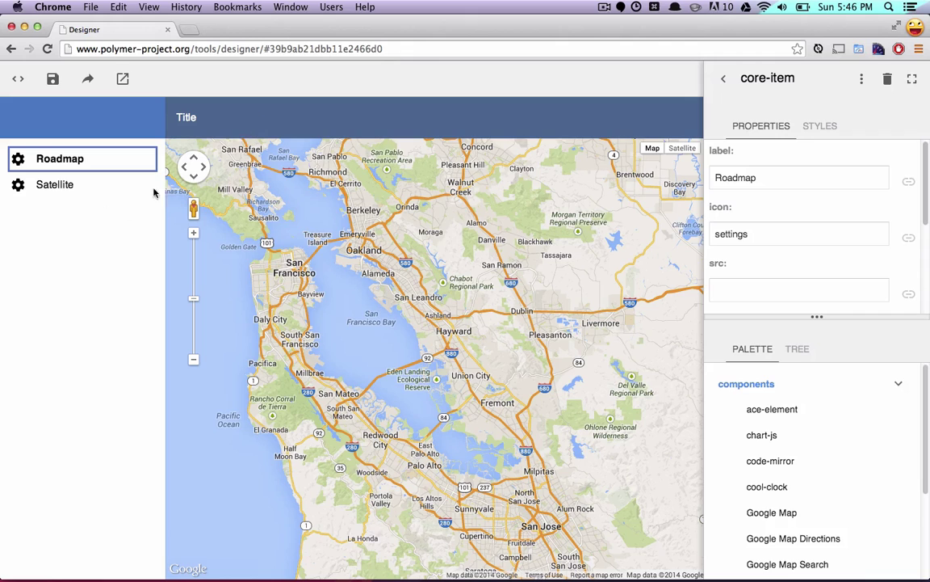
In the source code, add on-tap="{{showRoad}}" to the Roadmap core-item
left_click(17, 80)
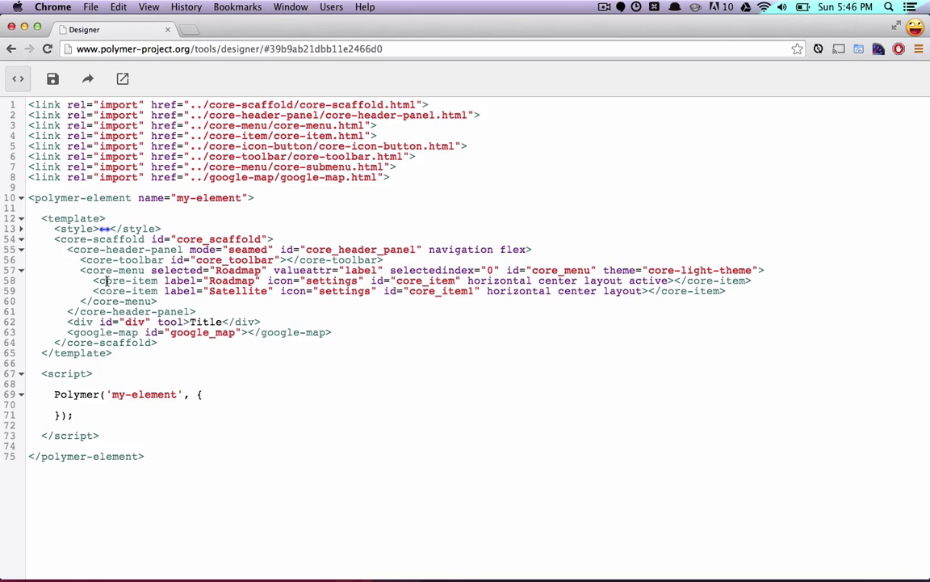
double_click(231, 281)
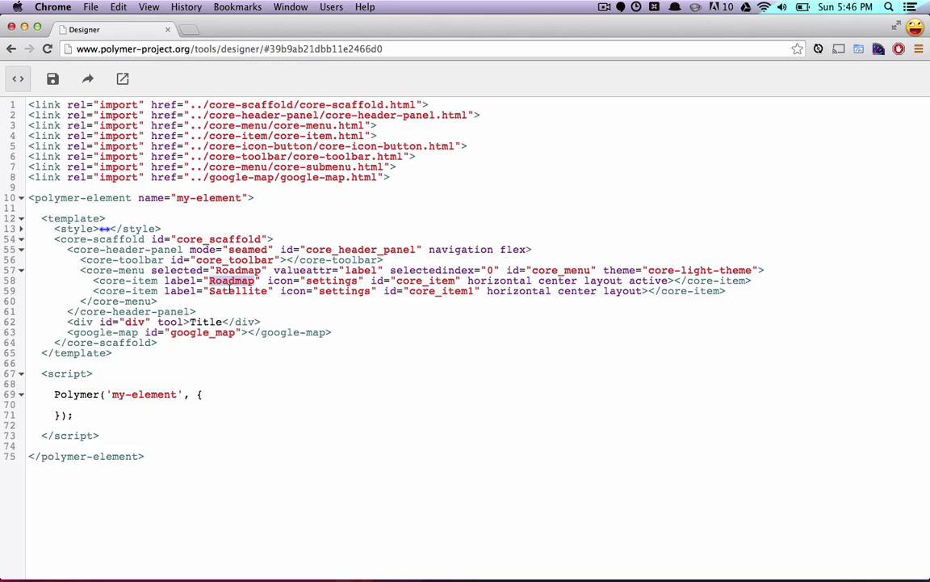
double_click(232, 290)
left_click(242, 252)
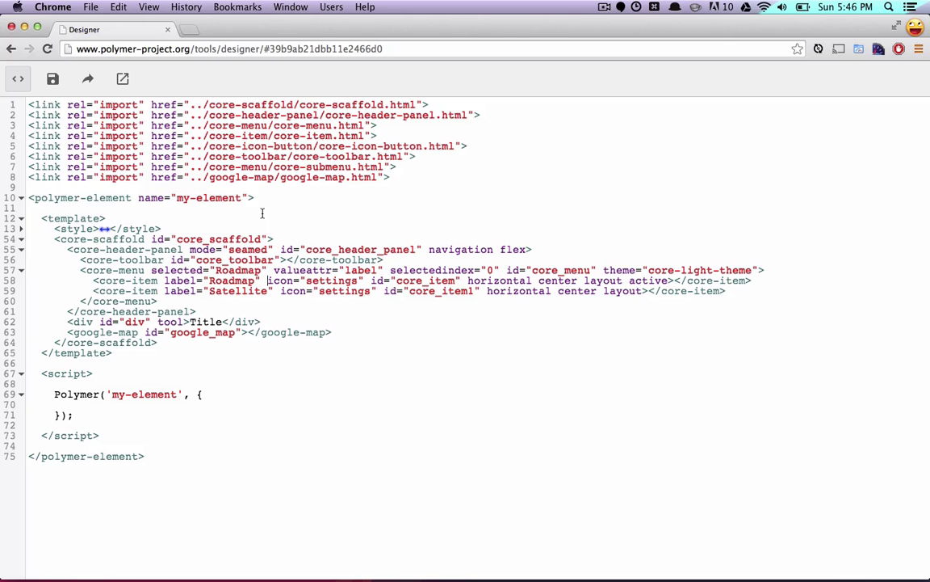
left_click(268, 280)
type("on-tap=\"\"")
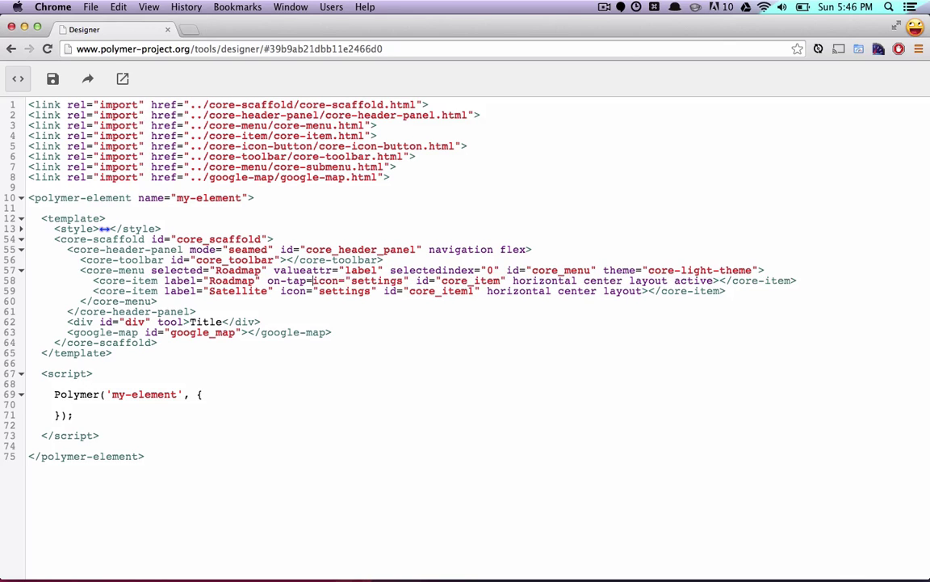
type(" {{}}")
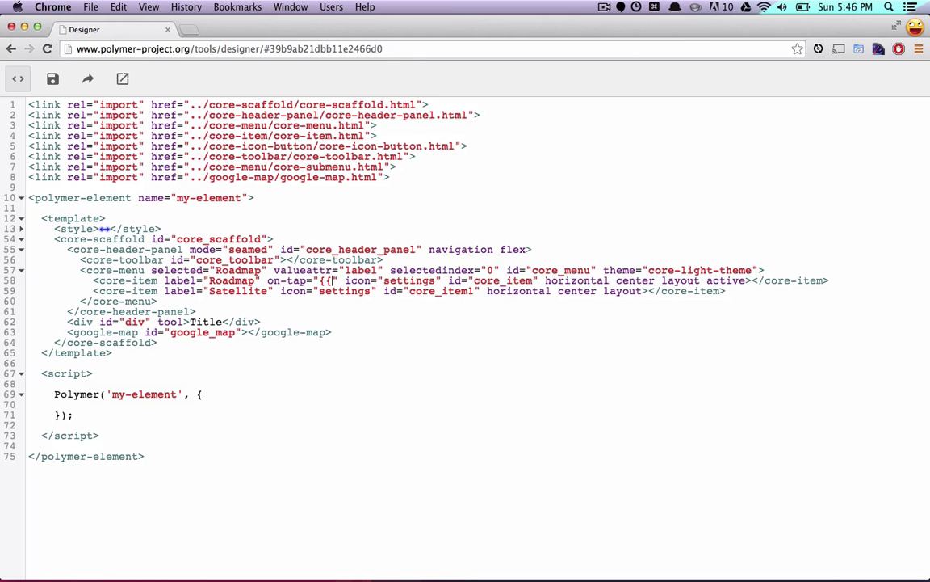
type("showRoad")
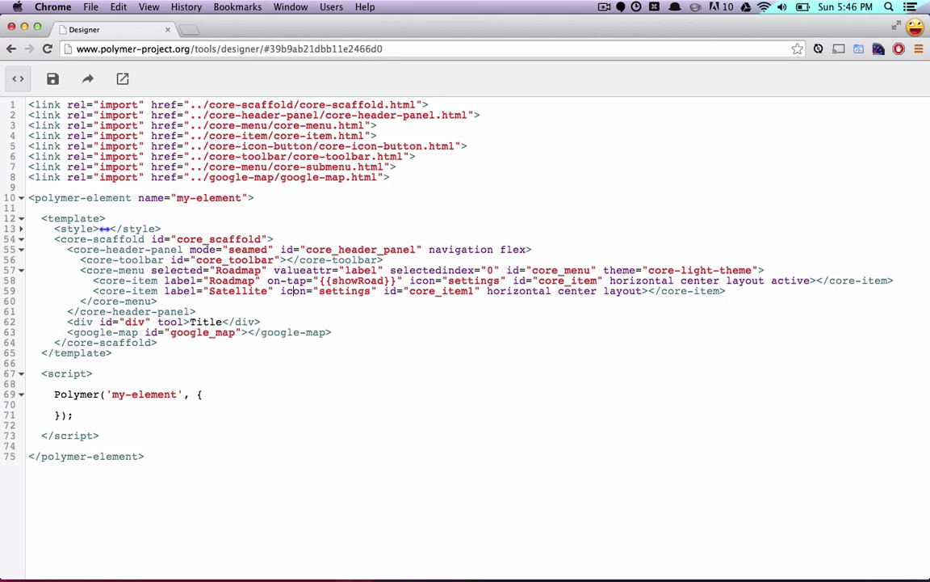
Add on-tap="{{showSat}}" to the Satellite core-item
type("on-tap=")
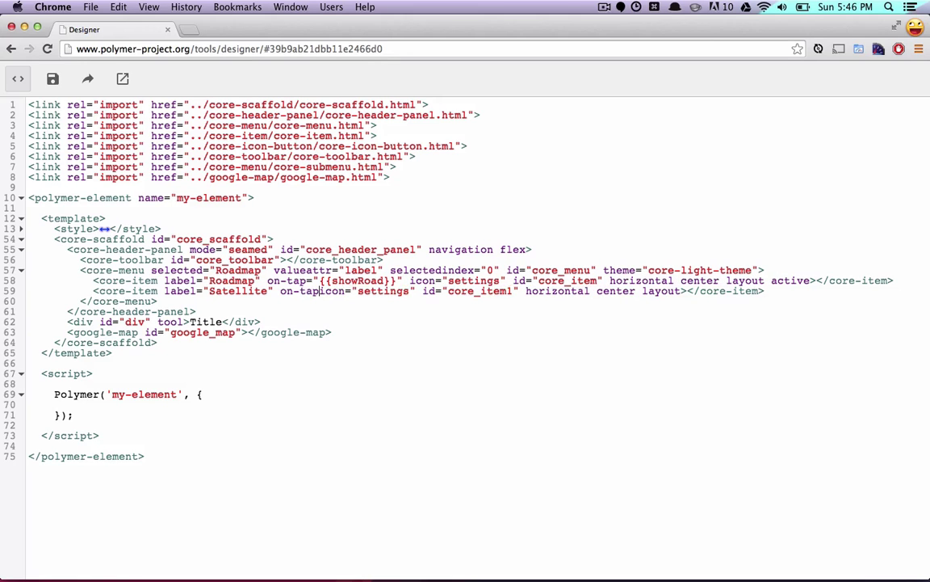
key("Left")
type("\"")
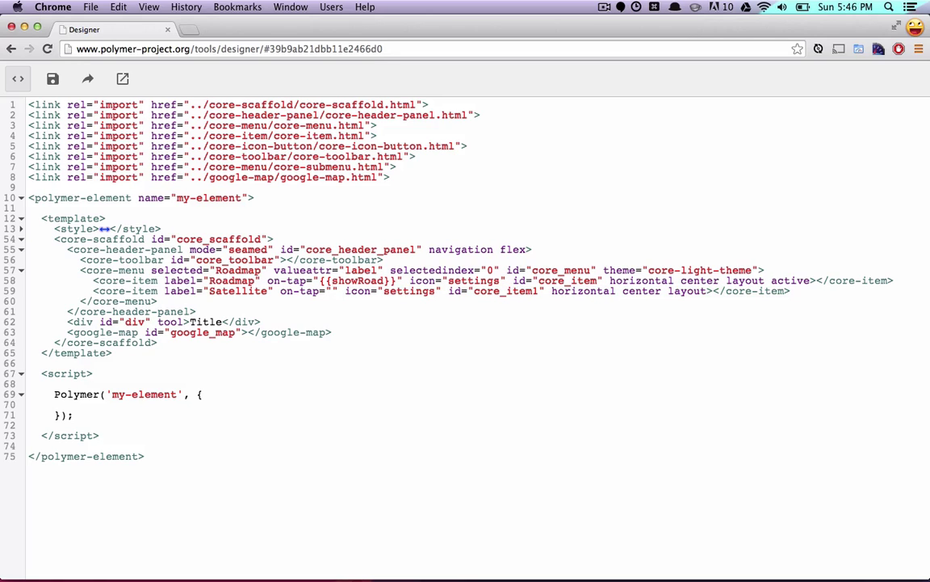
type("{{}}")
type("showSat")
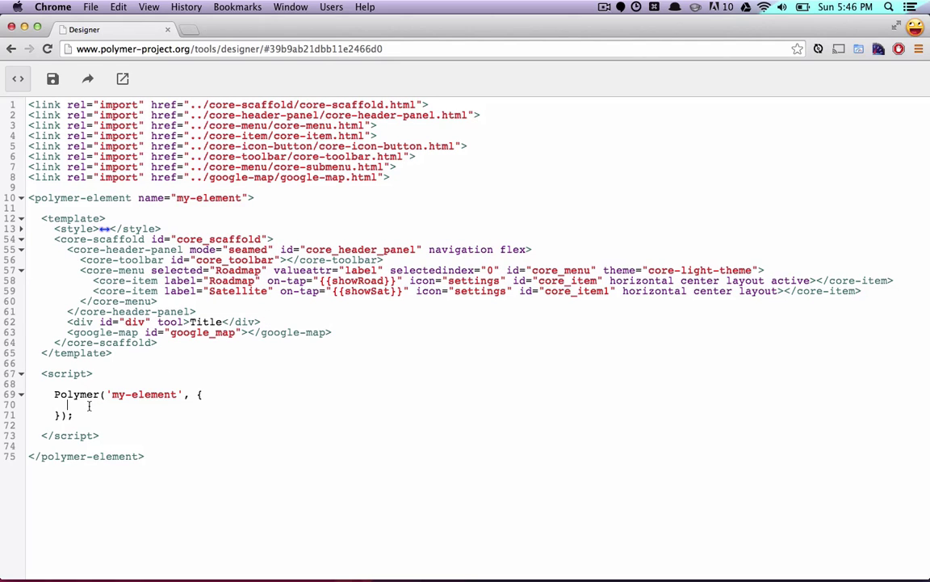
Define empty showRoad and showSat functions in the Polymer('my-element') script, with each body opened onto a new line
type("showRoad: function")
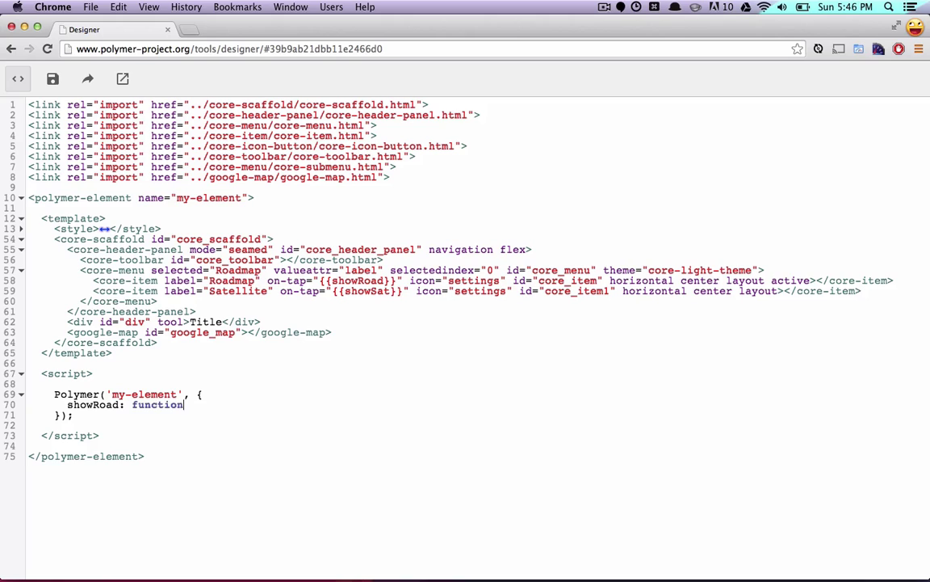
type("() {}")
key("Return")
type("showSat: function() {}")
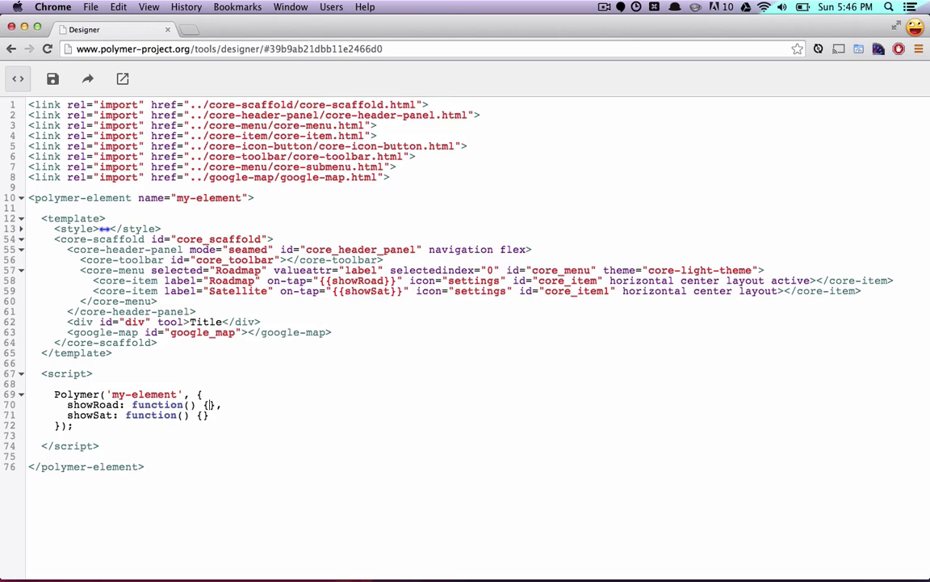
key("Return")
key("Left")
key("Return")
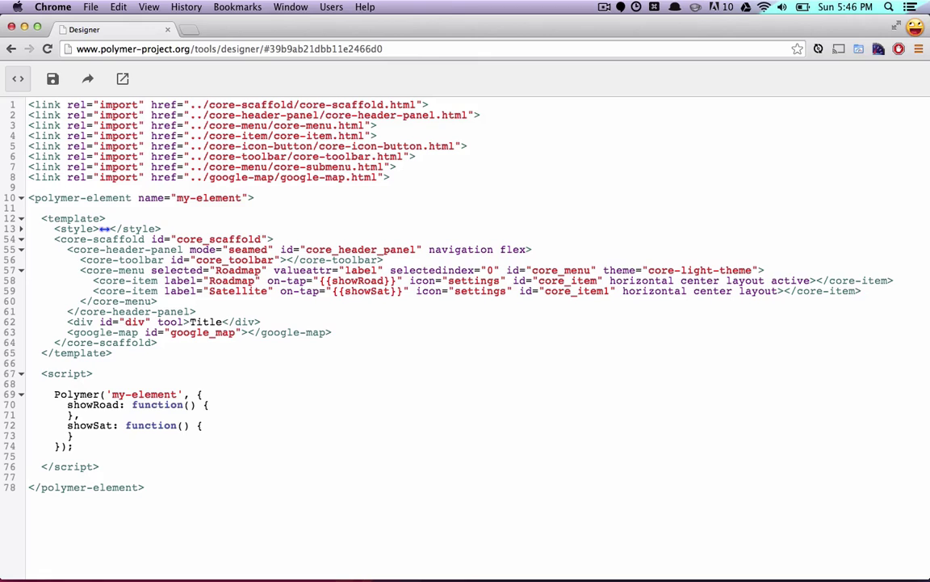
In the showRoad function body, add the line this.$.google_map.mapType = 'roadmap'; using the google-map element's id
left_click_drag(68, 332, 331, 331)
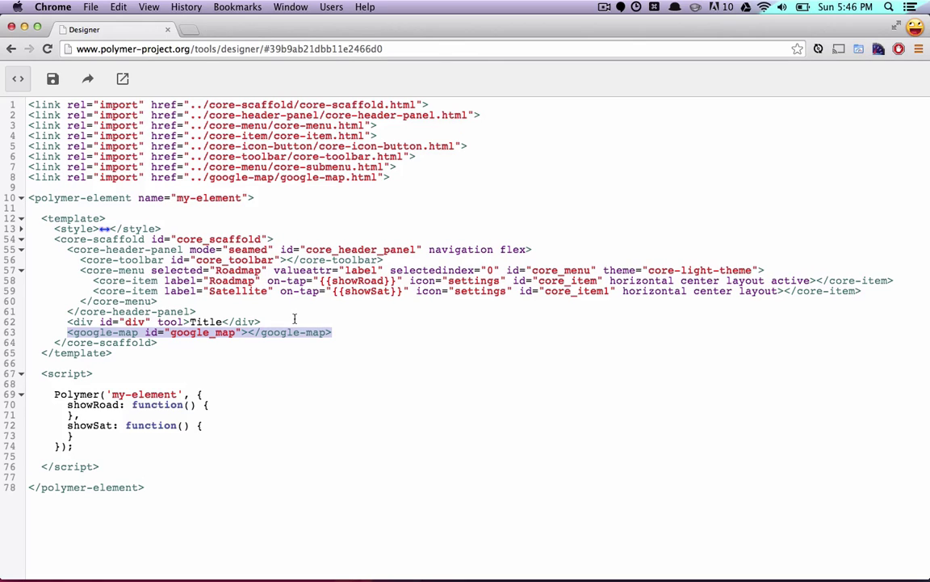
left_click(174, 331)
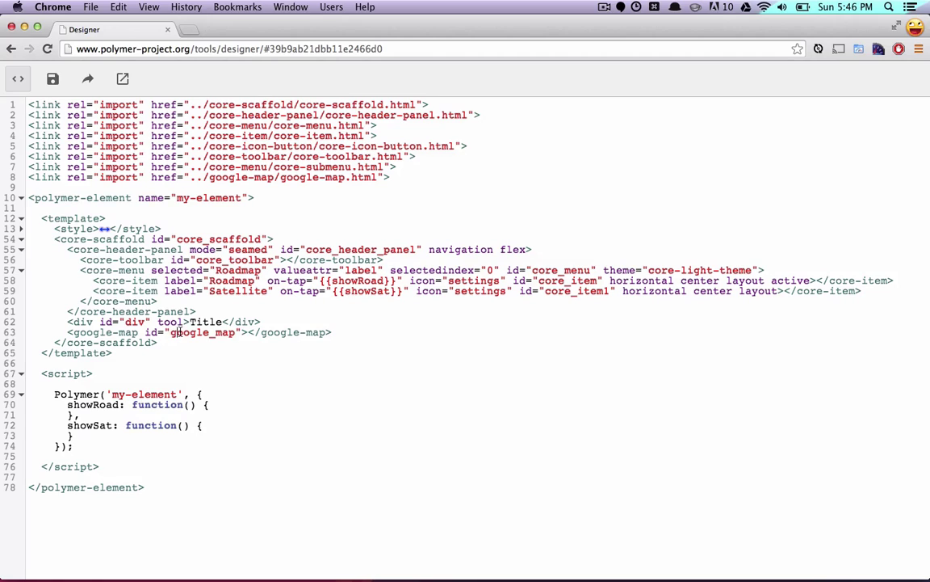
left_click_drag(172, 331, 226, 323)
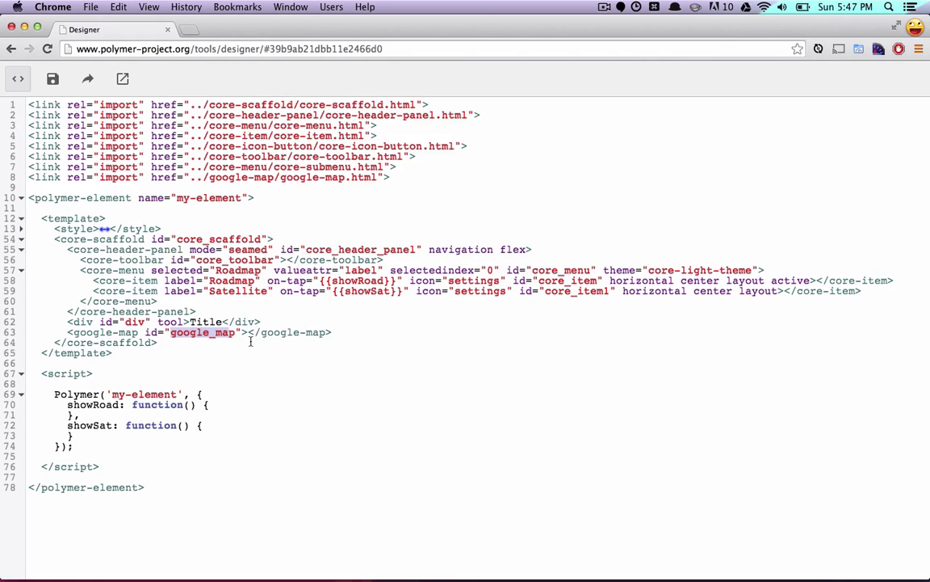
left_click(210, 404)
key("Return")
type("this.$.")
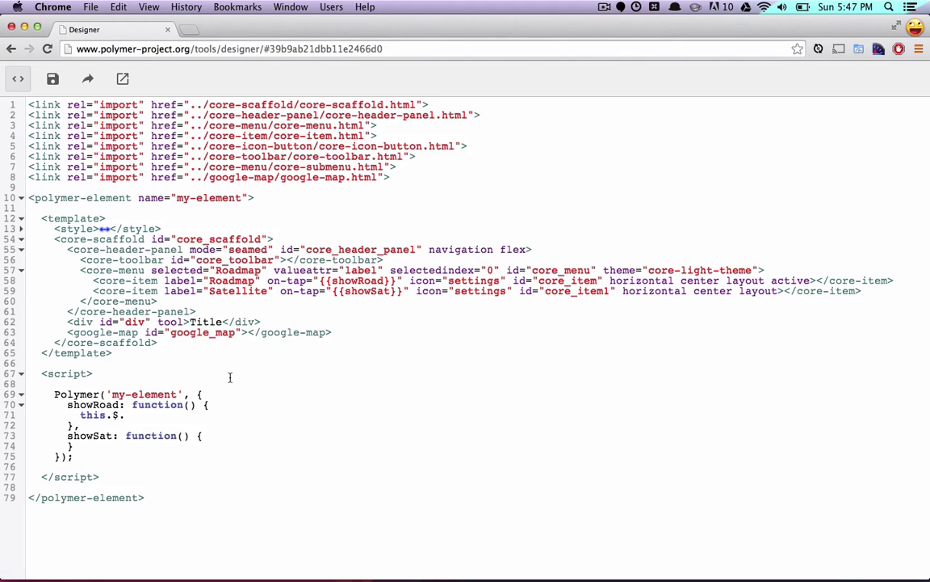
type("google_map.mapType")
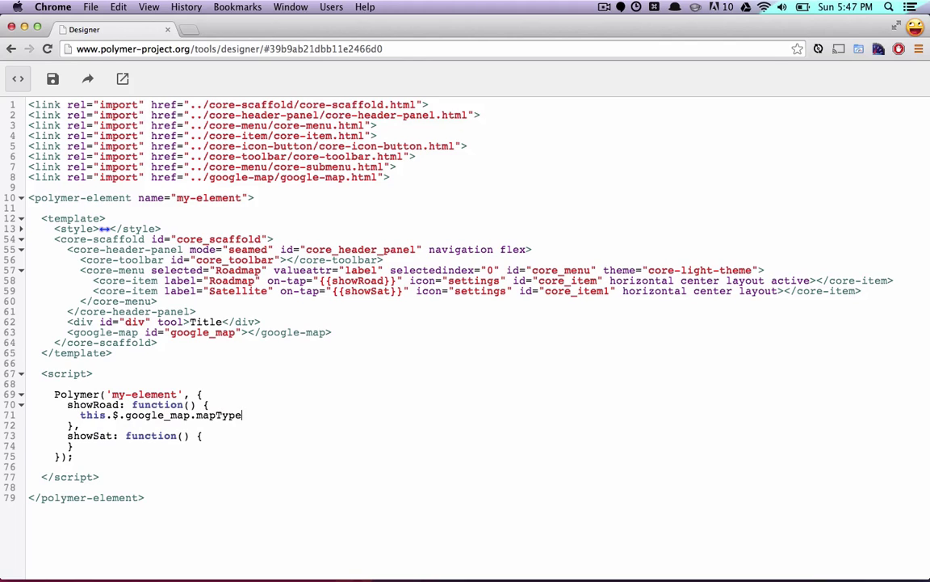
type(" = 'roadmap';")
Copy the showRoad statement into the showSat function body and set its map type there to 'satellite'
left_click(80, 415, "shift")
key("super+c")
left_click(204, 436)
key("Return")
key("super+v")
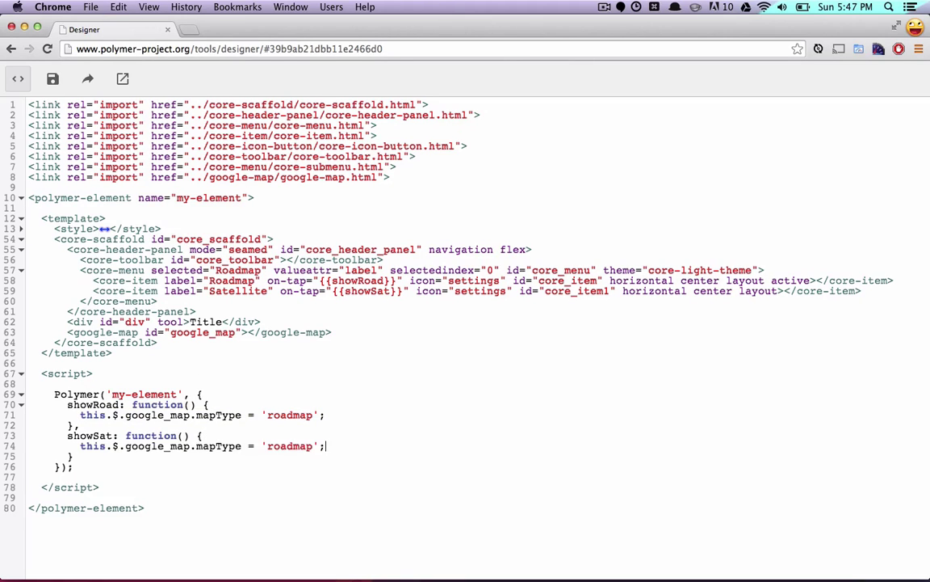
key("alt+shift+Left")
type("satellite")
Return to the design view, preview the element, switch the map between Satellite and Roadmap with the menu items, and close the preview
left_click(17, 78)
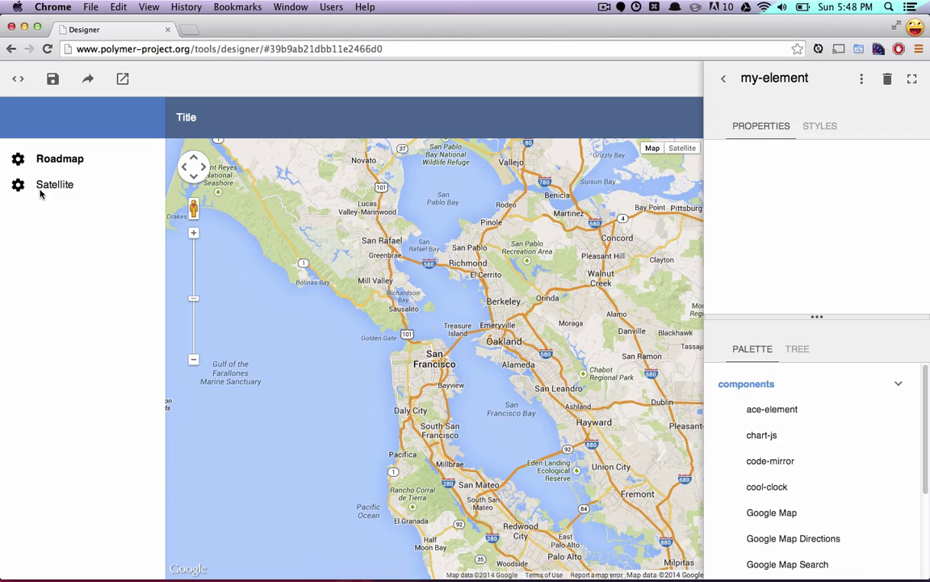
left_click(123, 83)
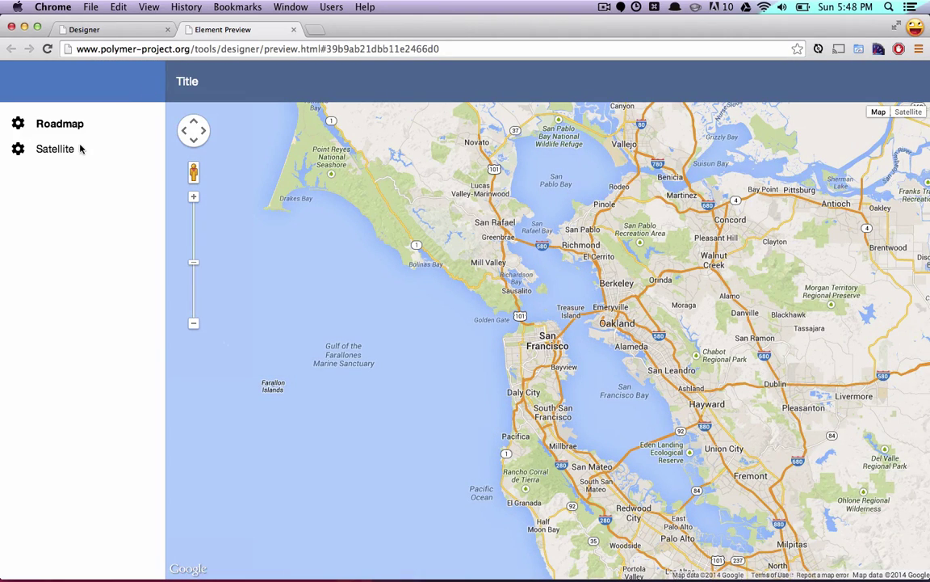
left_click(63, 148)
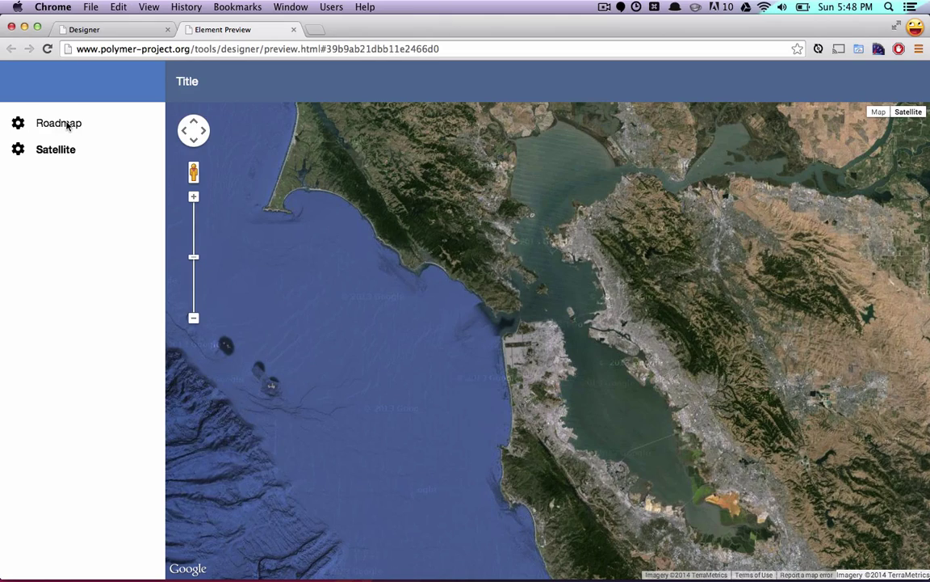
left_click(68, 125)
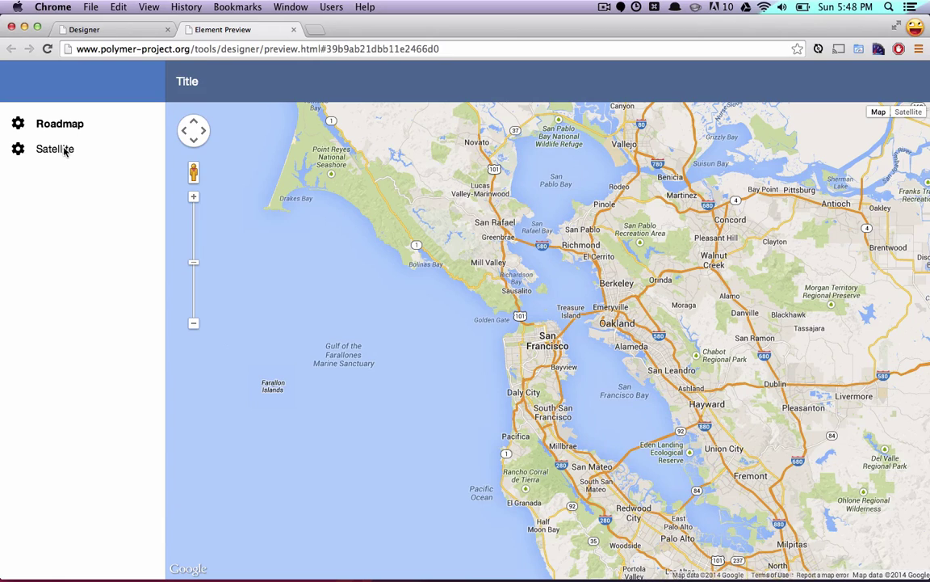
left_click(61, 146)
left_click(69, 125)
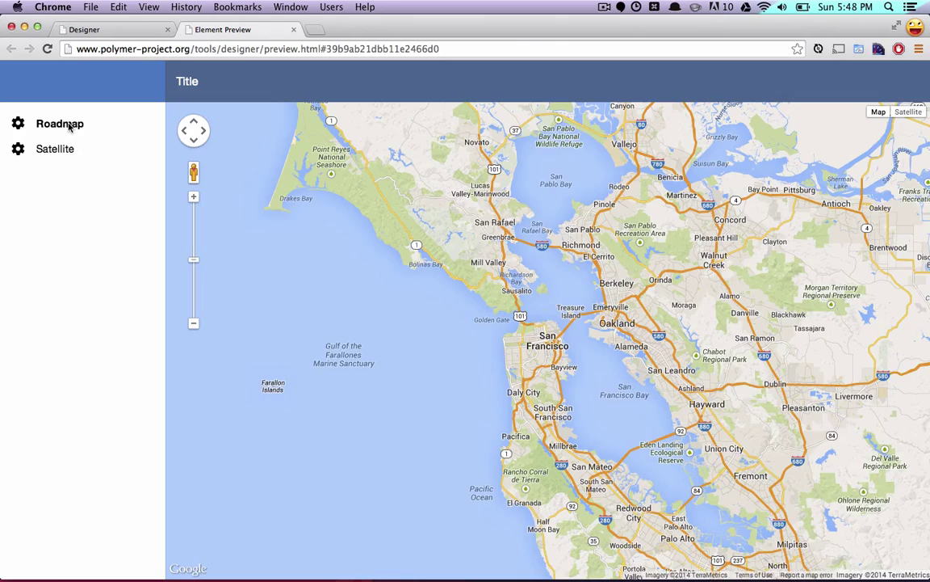
left_click(294, 30)
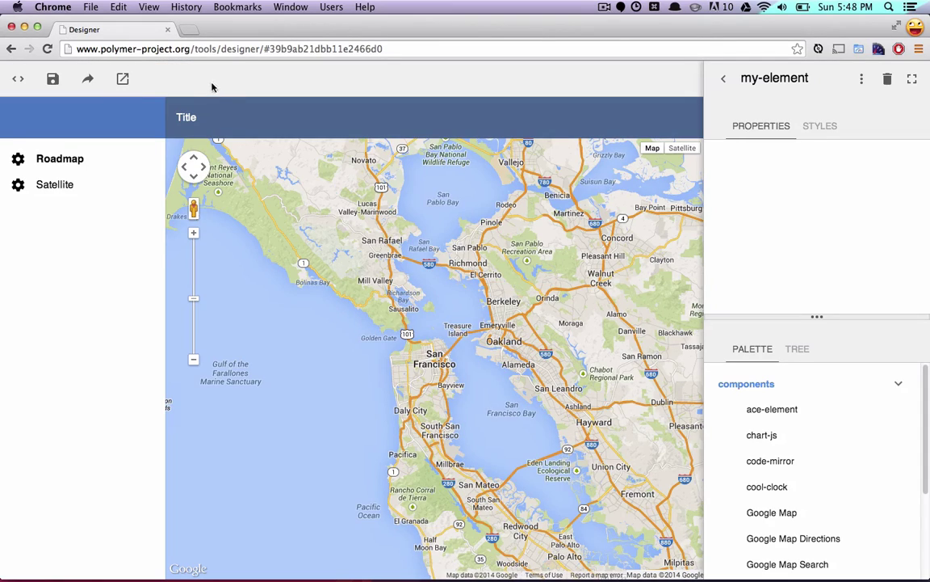
Add a Polymer Core Field from the Polymer Core components to the toolbar above the Roadmap and Satellite menu
left_click(746, 386)
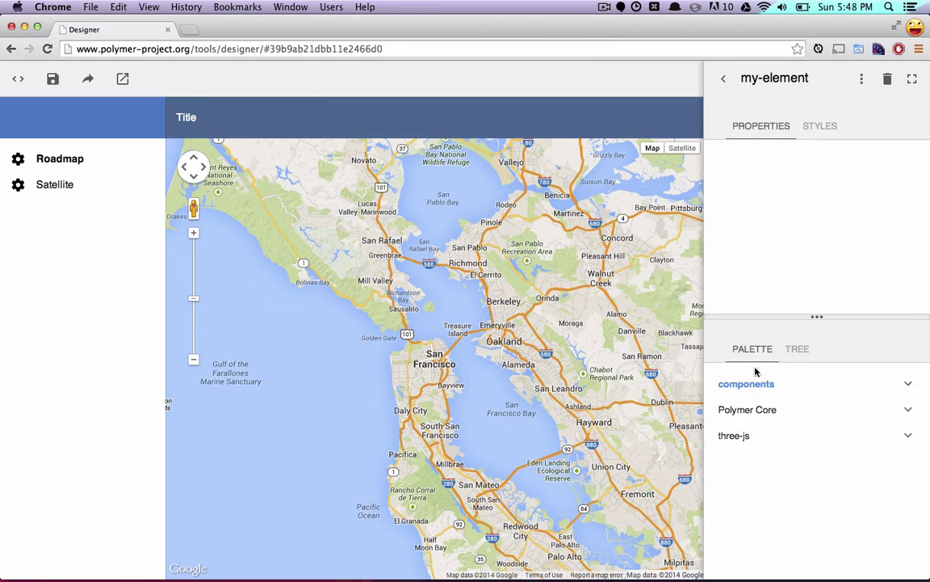
left_click(744, 410)
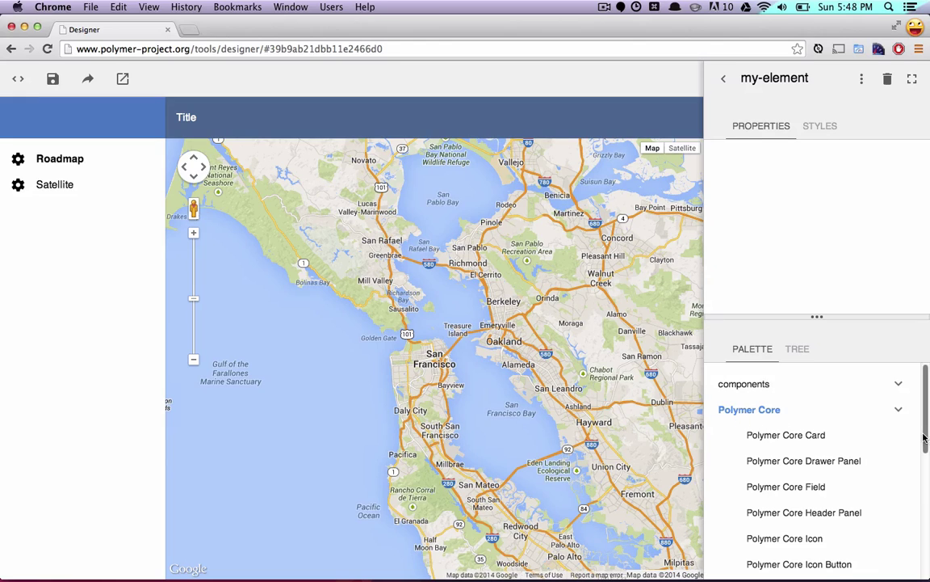
scroll(921, 440, "down", 1)
left_click_drag(783, 466, 32, 116)
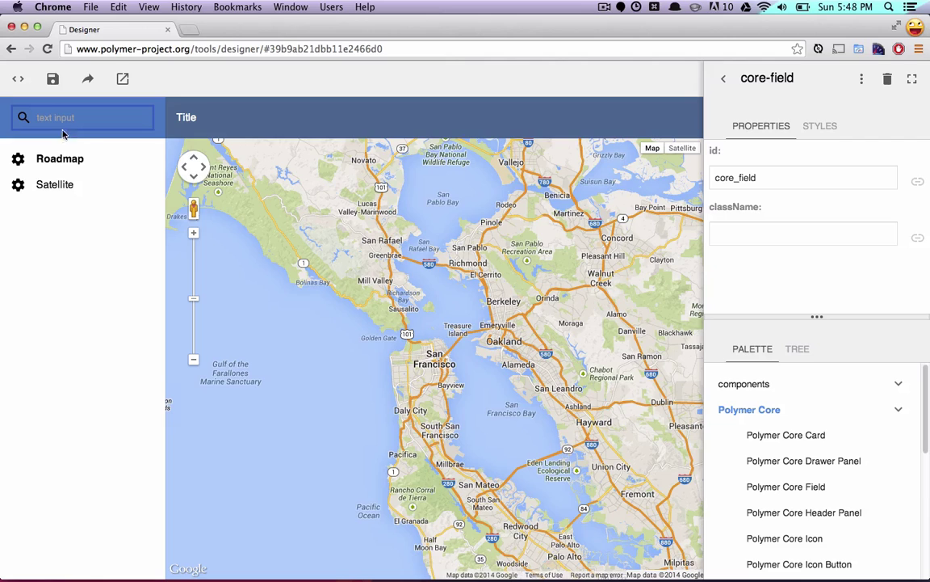
Set the core-field's backgroundColor style to white
left_click(817, 128)
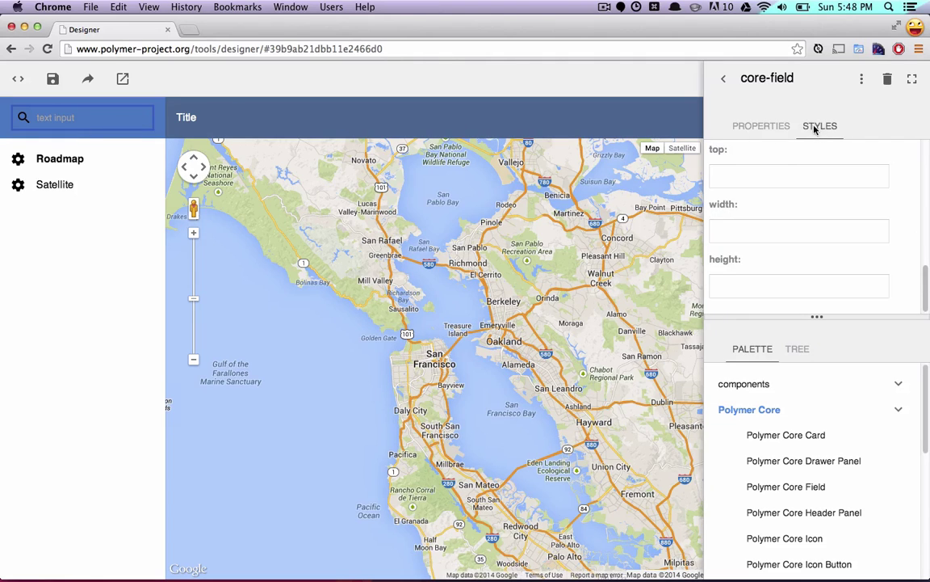
left_click_drag(927, 277, 928, 146)
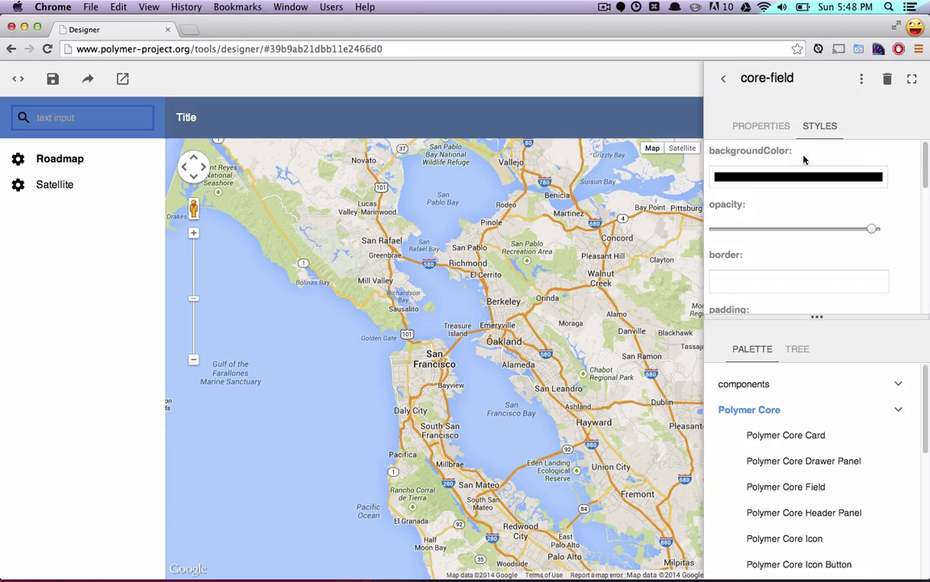
left_click(782, 178)
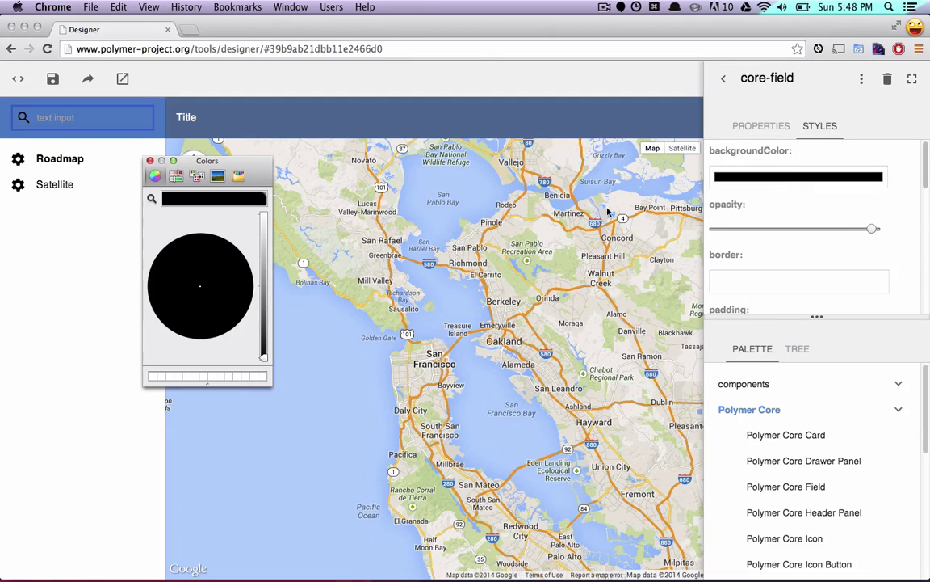
left_click(261, 325)
left_click_drag(261, 325, 263, 213)
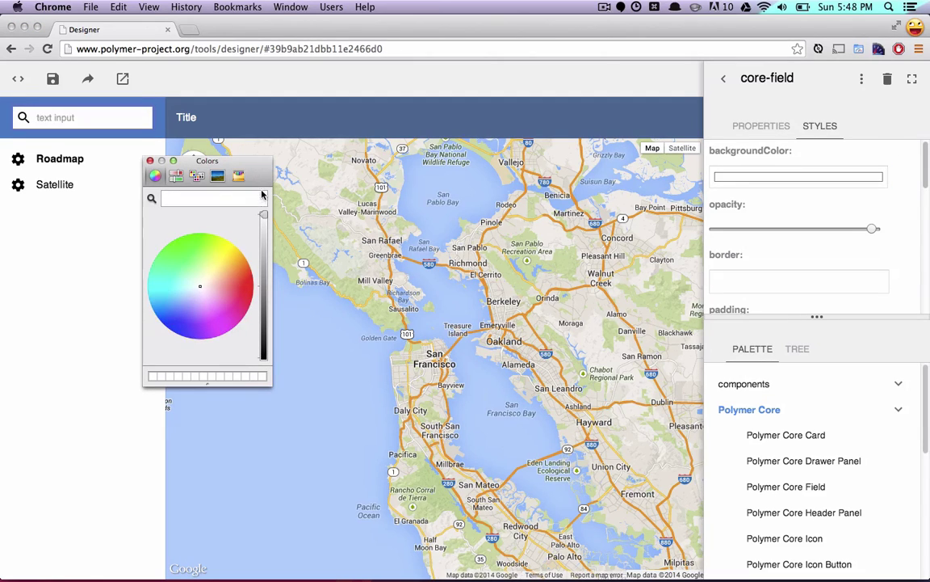
left_click(149, 161)
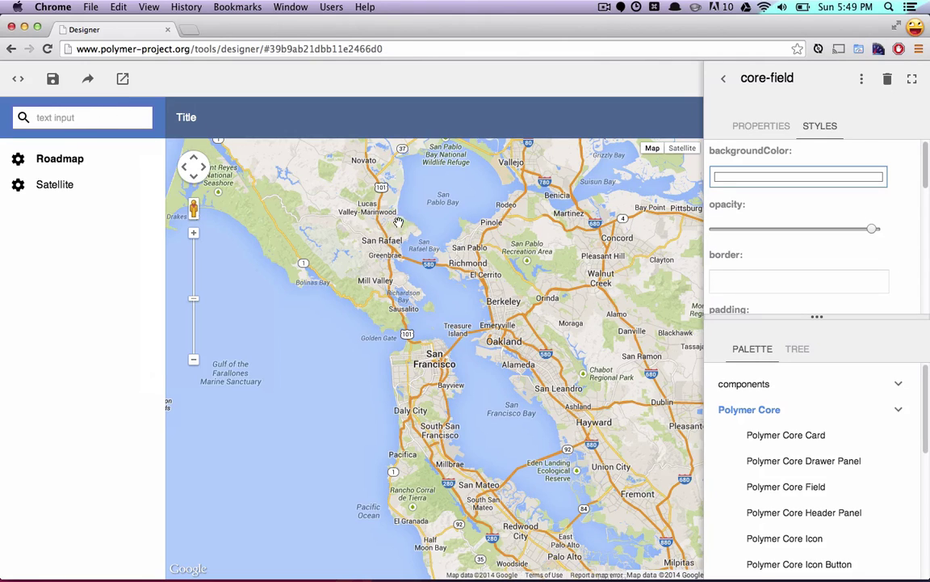
Add a Google Map Search component to the scaffold's map area
left_click(759, 412)
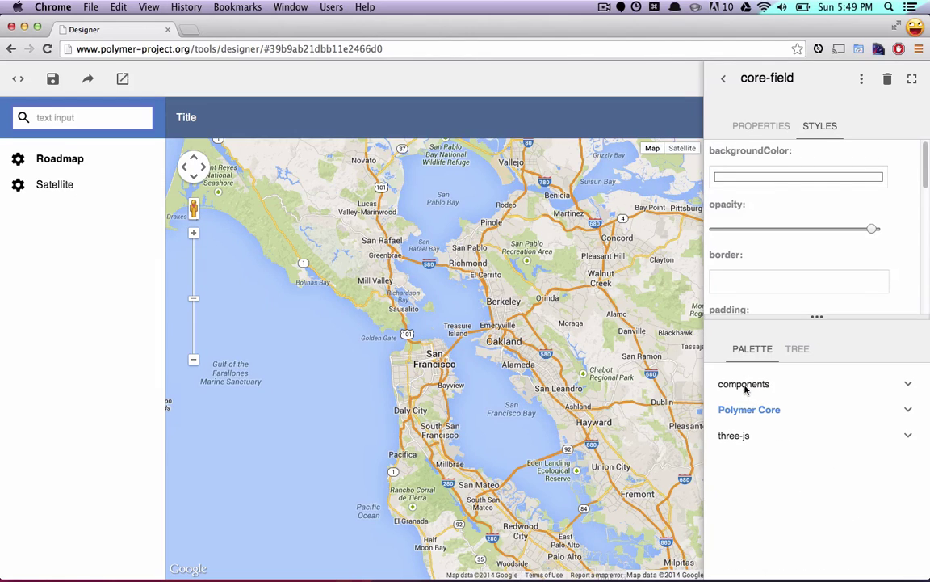
left_click(756, 386)
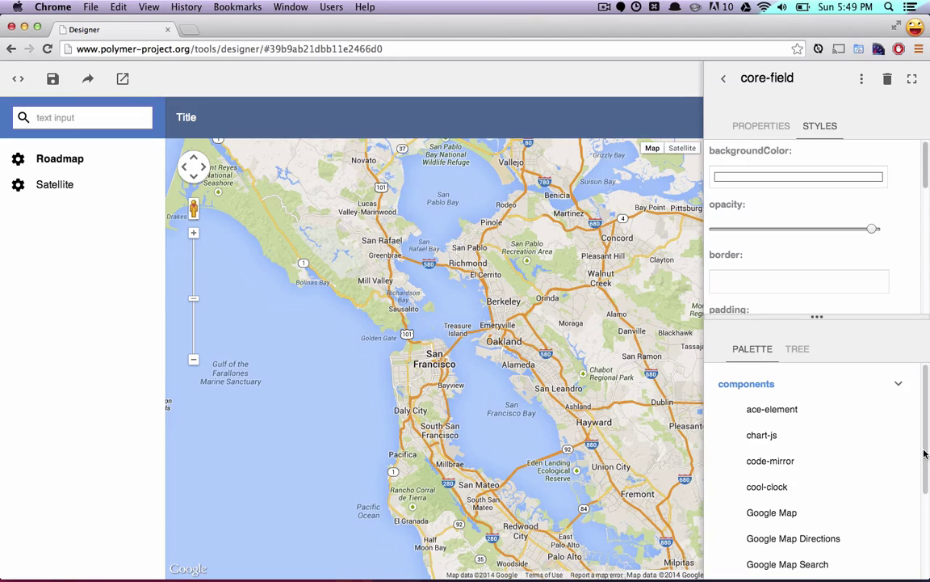
left_click_drag(924, 452, 916, 501)
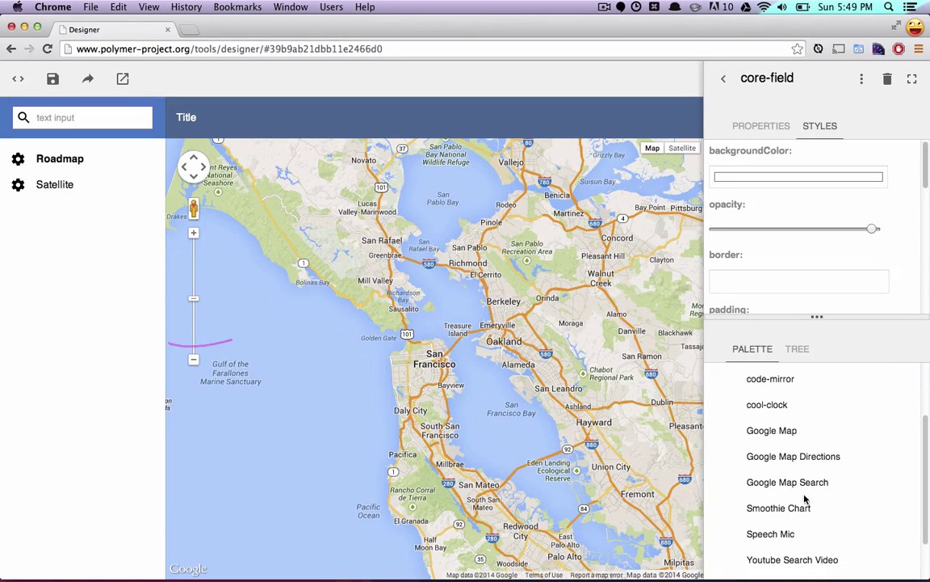
mouse_move(808, 466)
left_mouse_down()
mouse_move(732, 471)
mouse_move(729, 492)
mouse_move(835, 490)
mouse_move(827, 470)
mouse_move(795, 478)
left_mouse_up()
left_click(468, 376)
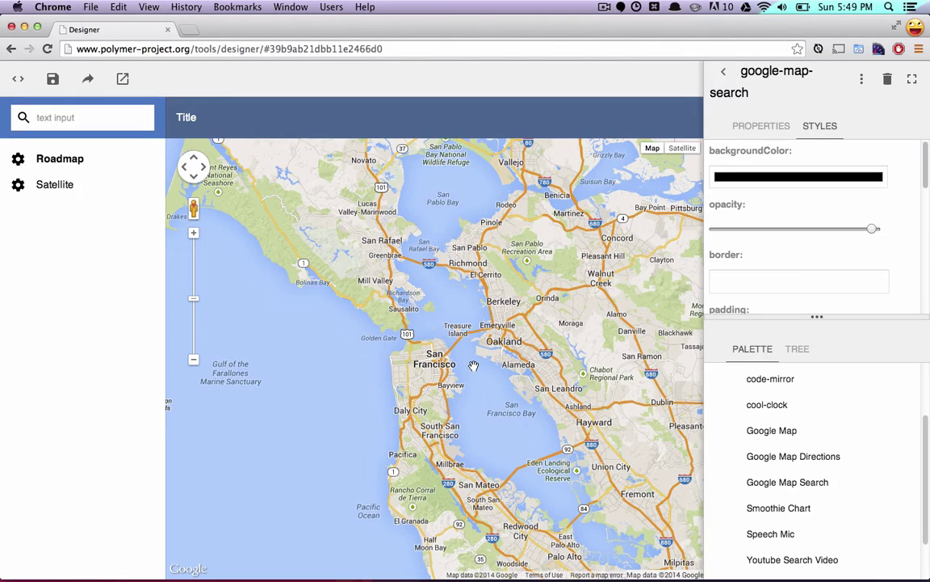
Bind the google-map-search element's map property to the map property of google_map
left_click(764, 126)
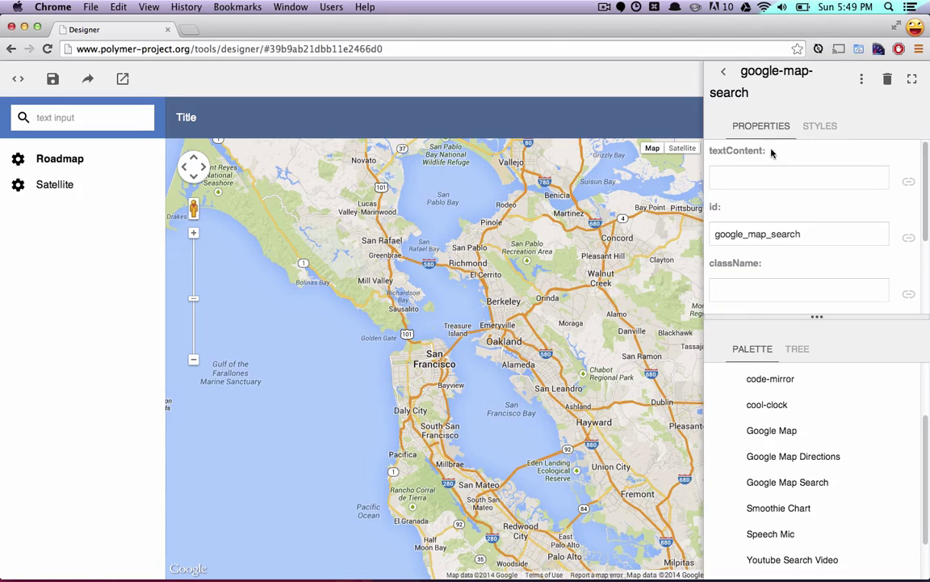
scroll(928, 212, "down", 3)
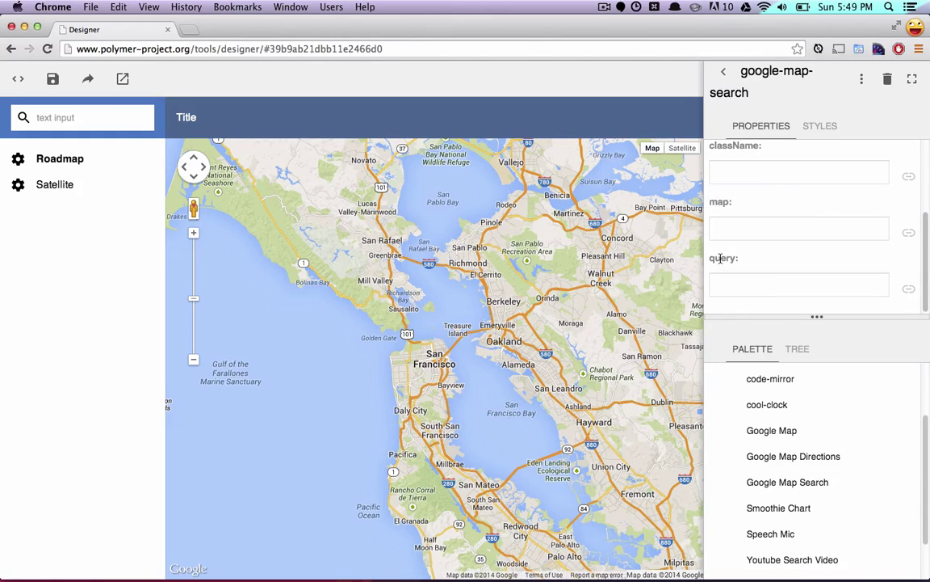
left_click(798, 350)
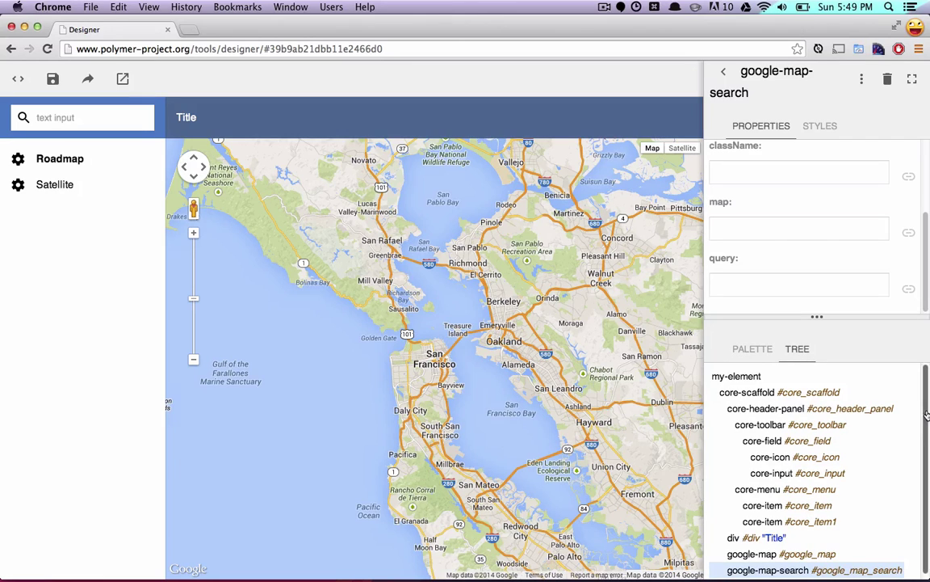
scroll(926, 413, "down", 1)
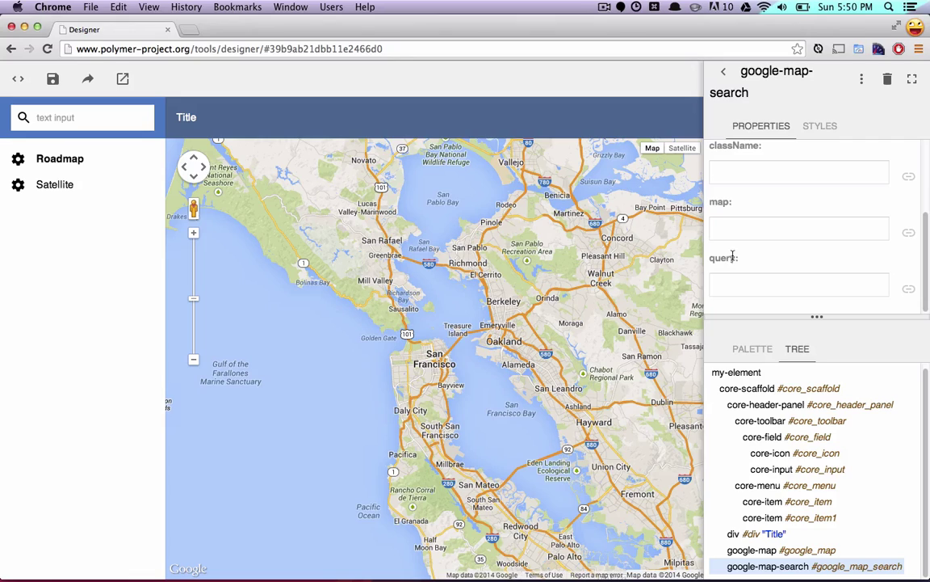
left_click(907, 233)
left_click(768, 232)
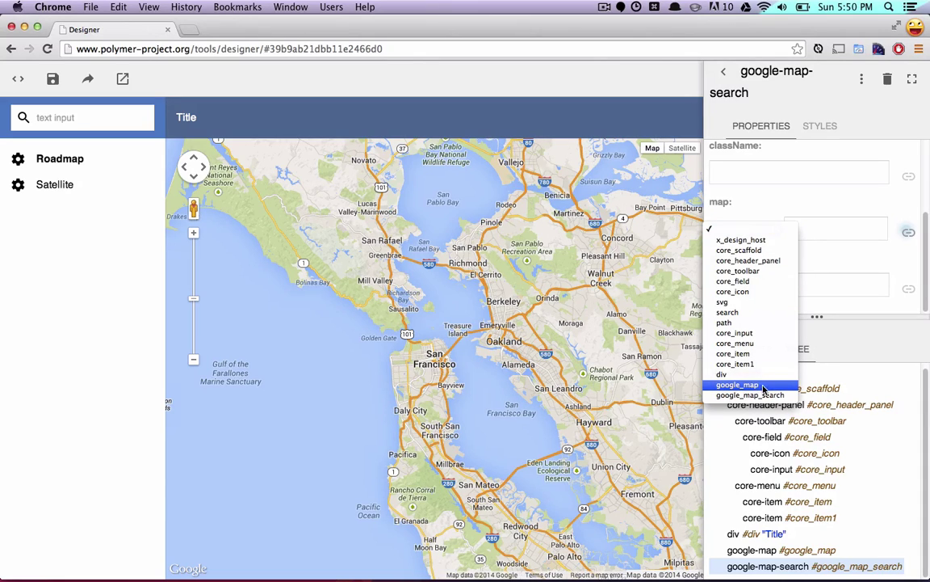
left_click(763, 386)
left_click(796, 232)
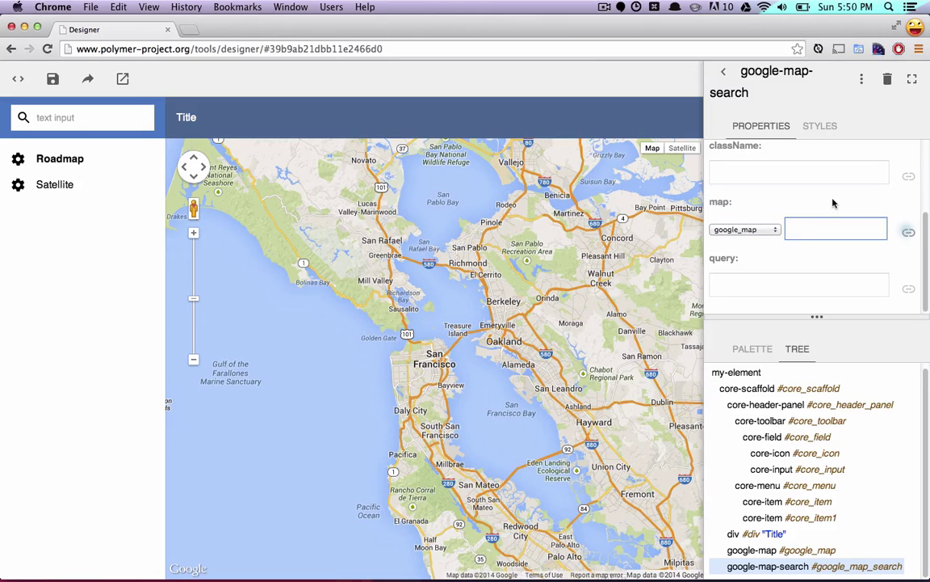
type("ma")
Bind the google-map-search element's query property to the value property of core_input
left_click(747, 281)
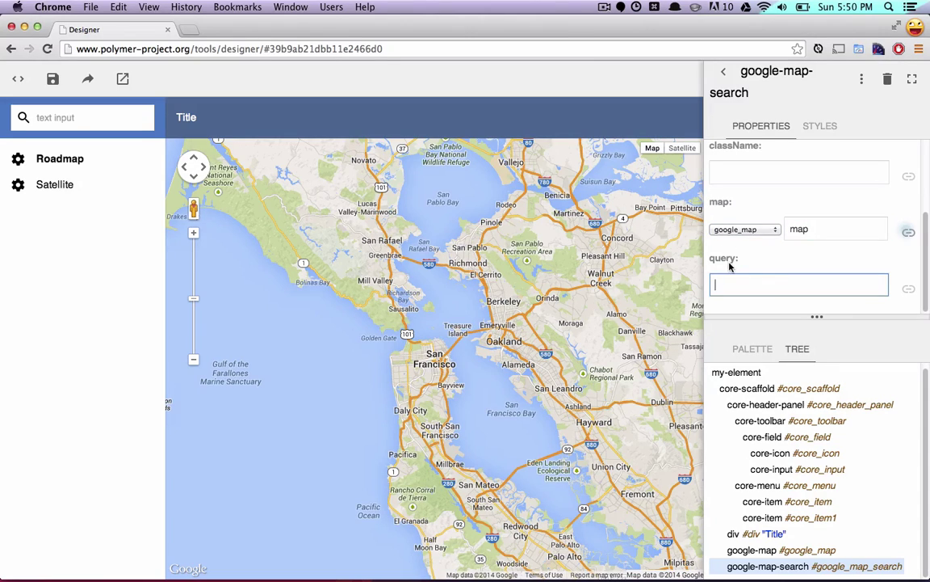
left_click(910, 289)
left_click(768, 289)
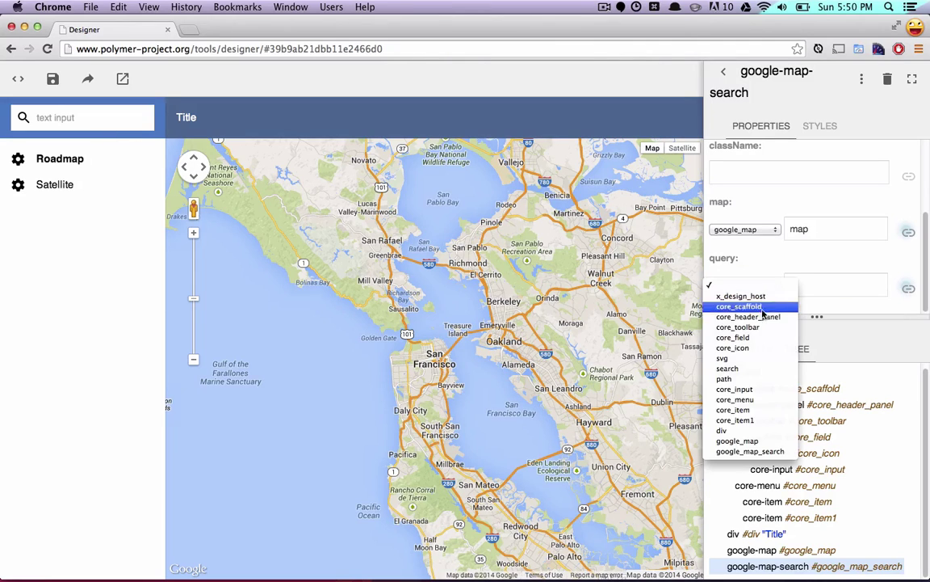
left_click(745, 390)
left_click(831, 289)
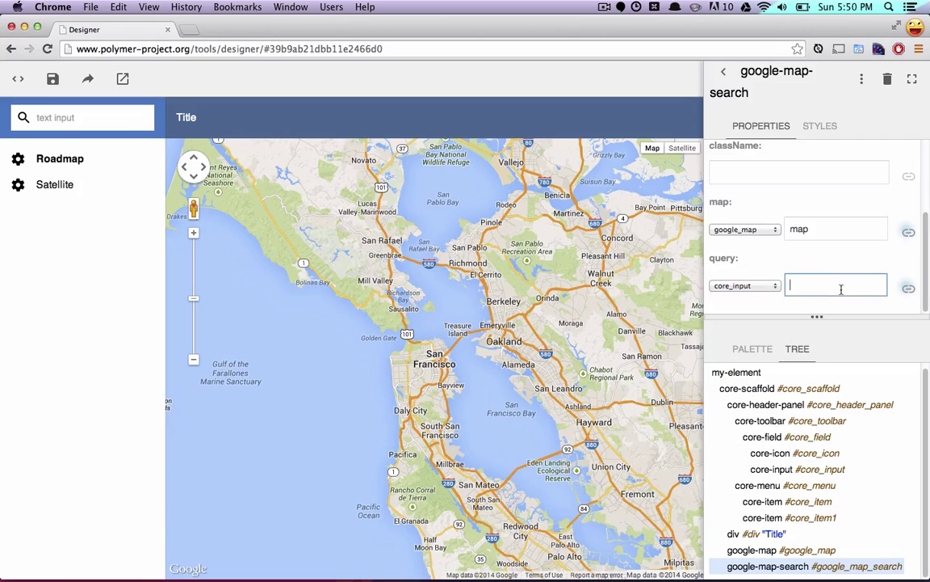
type("value")
Bind the google-map element's latitude property to result.latitude of google_map_search
left_click(816, 230)
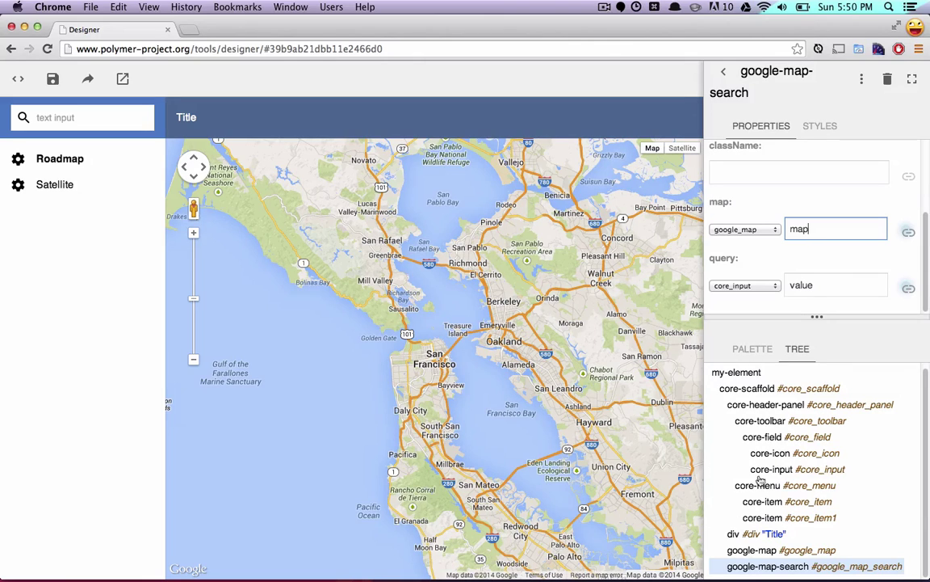
left_click(750, 552)
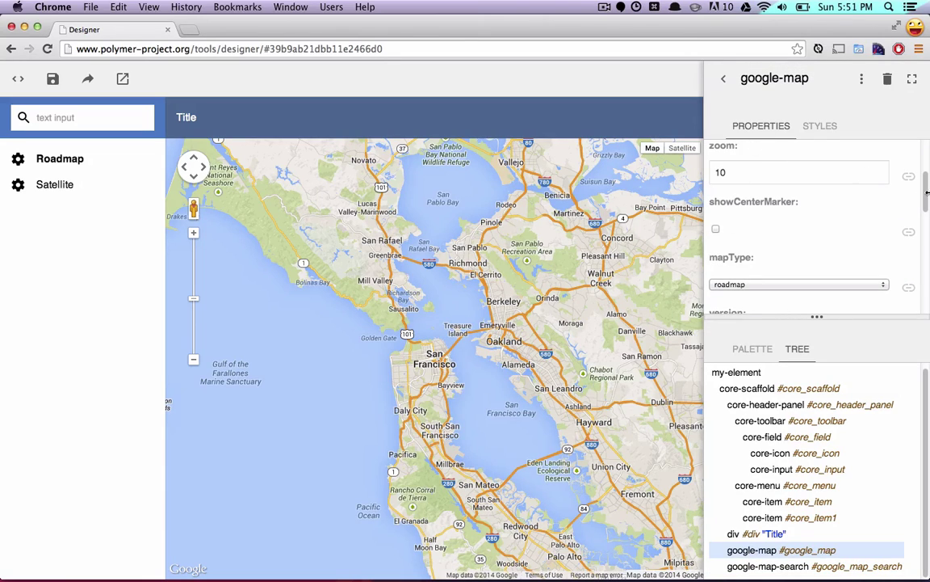
scroll(924, 191, "up", 3)
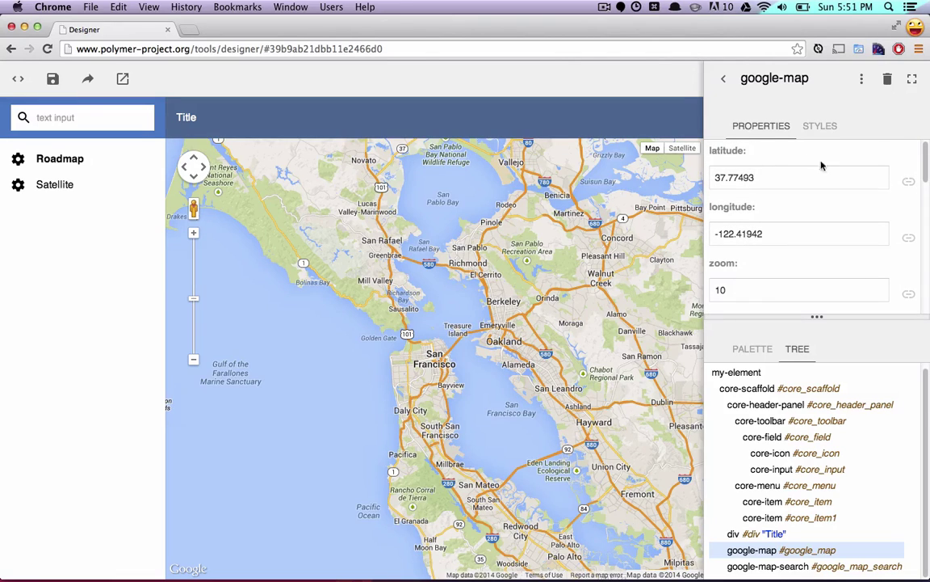
left_click(909, 181)
left_click(752, 181)
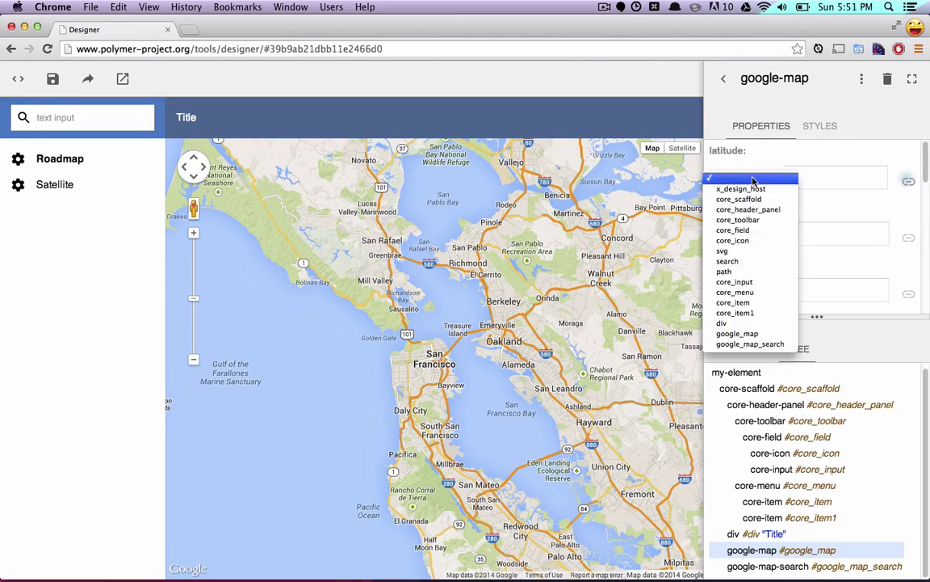
left_click(750, 343)
left_click(801, 181)
type("result.latitud")
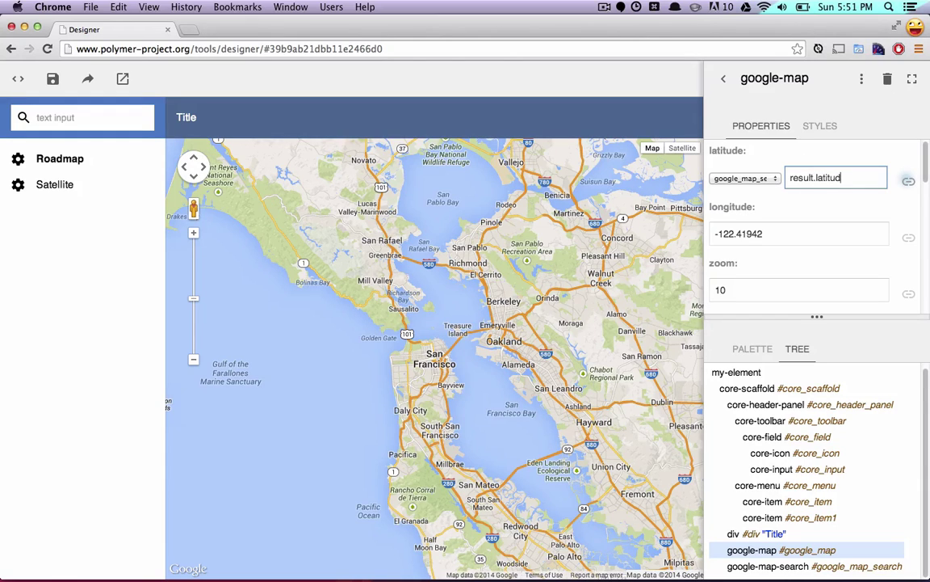
type("e")
Bind the google-map element's longitude property to result.longitude of google_map_search
left_click(835, 234)
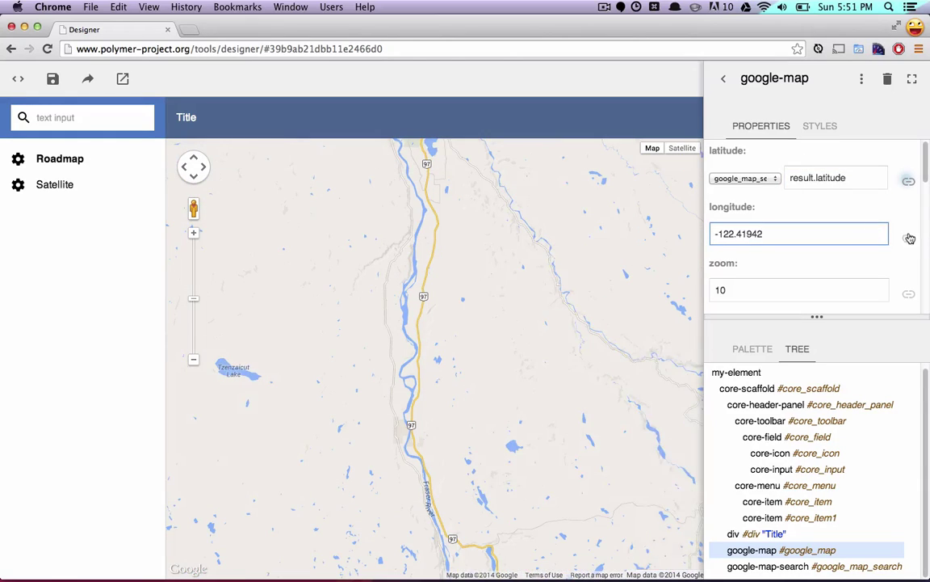
left_click(908, 237)
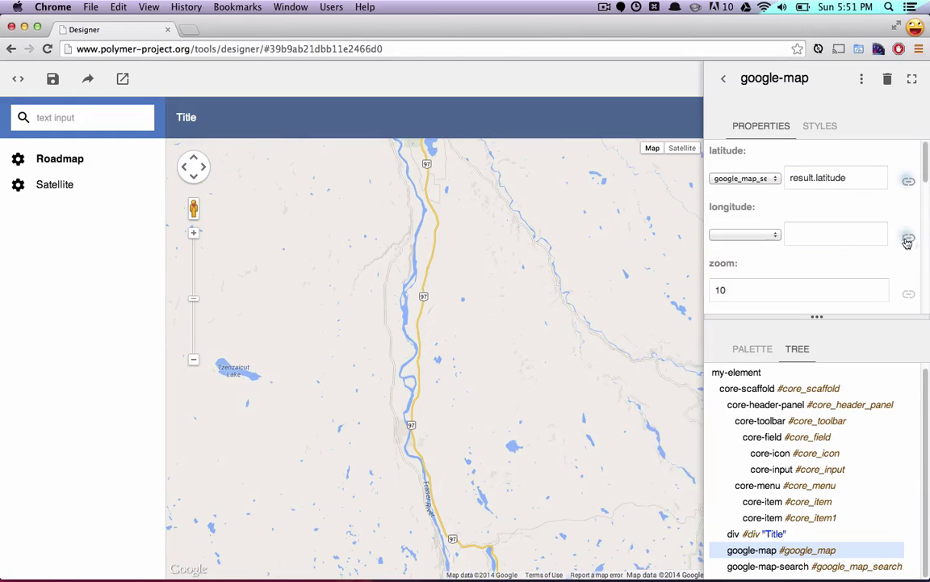
left_click(773, 235)
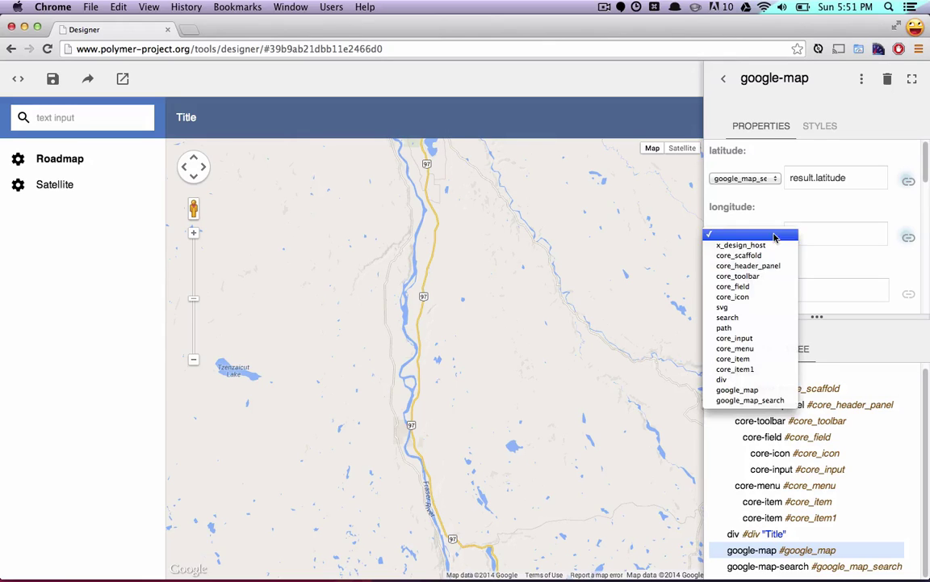
left_click(749, 400)
type("result.longitude")
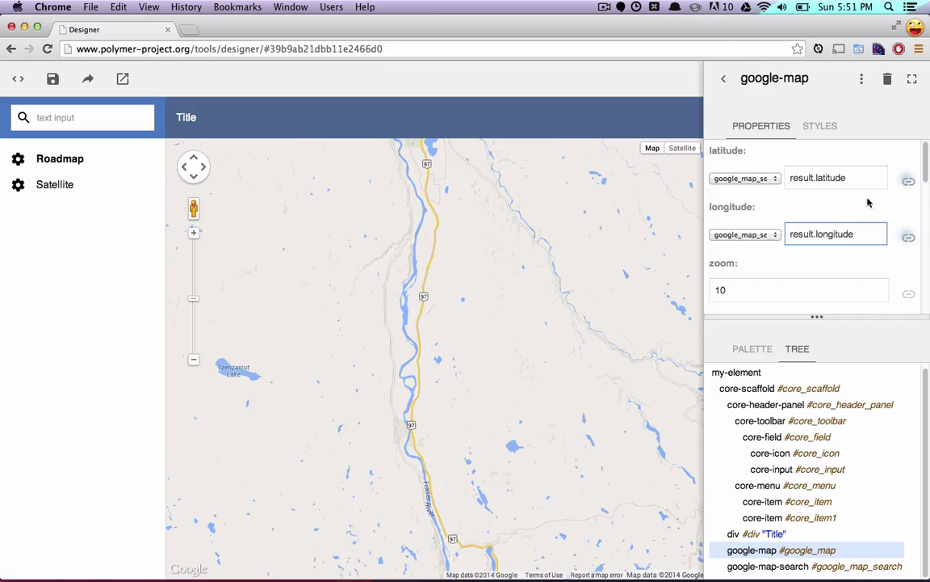
Set the google-map element's zoom to 18 and save the design
left_click(764, 290)
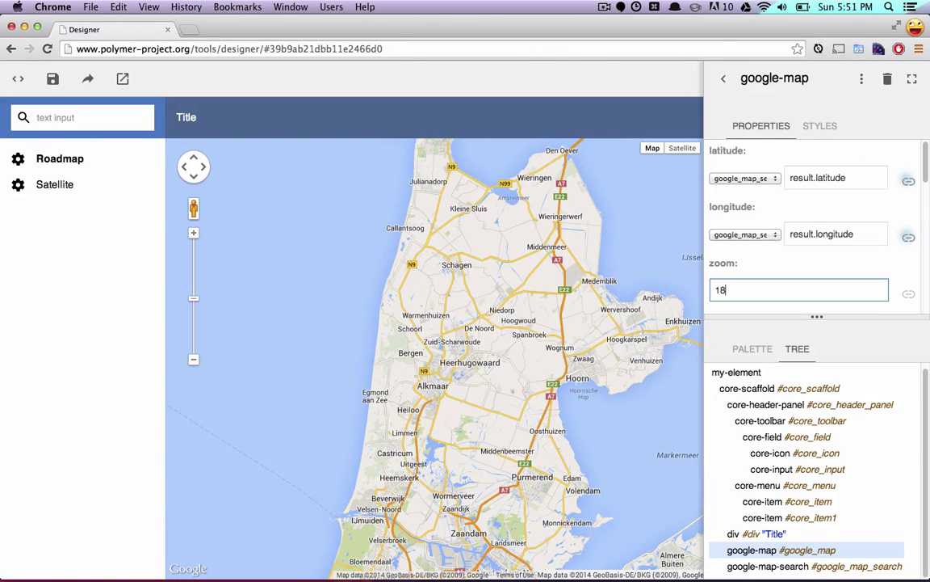
type("18")
left_click(854, 233)
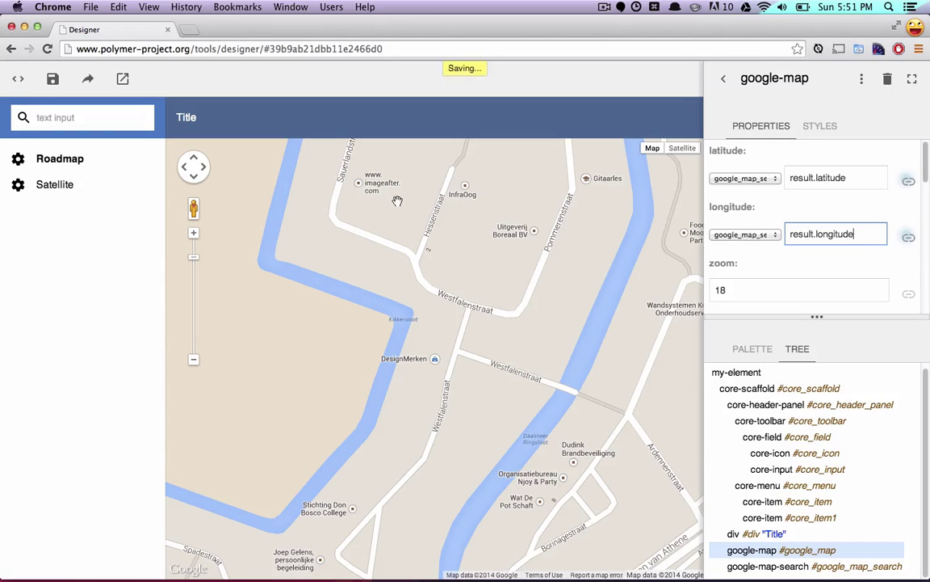
Preview the app, test the Satellite view with a search for "eiffel tower", and close the preview
left_click(122, 79)
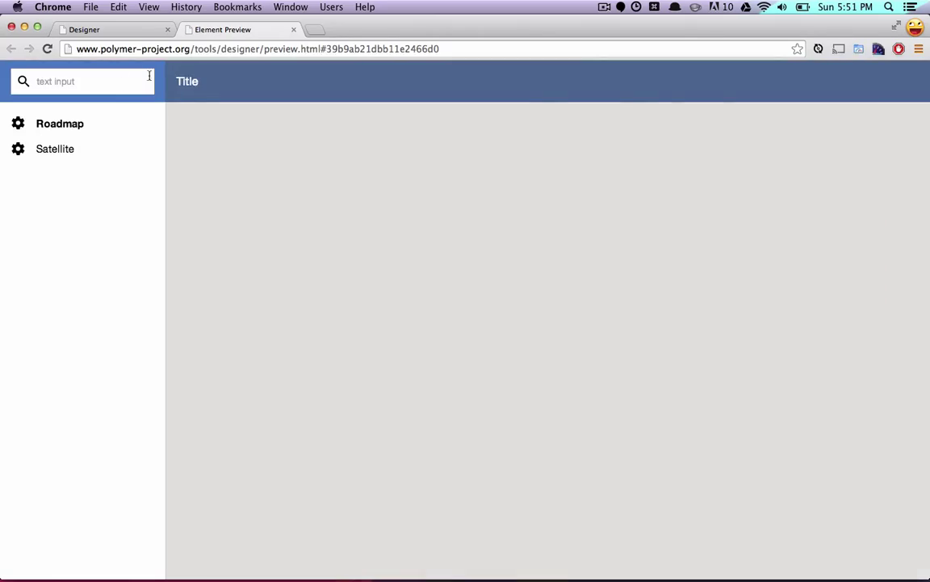
left_click(56, 150)
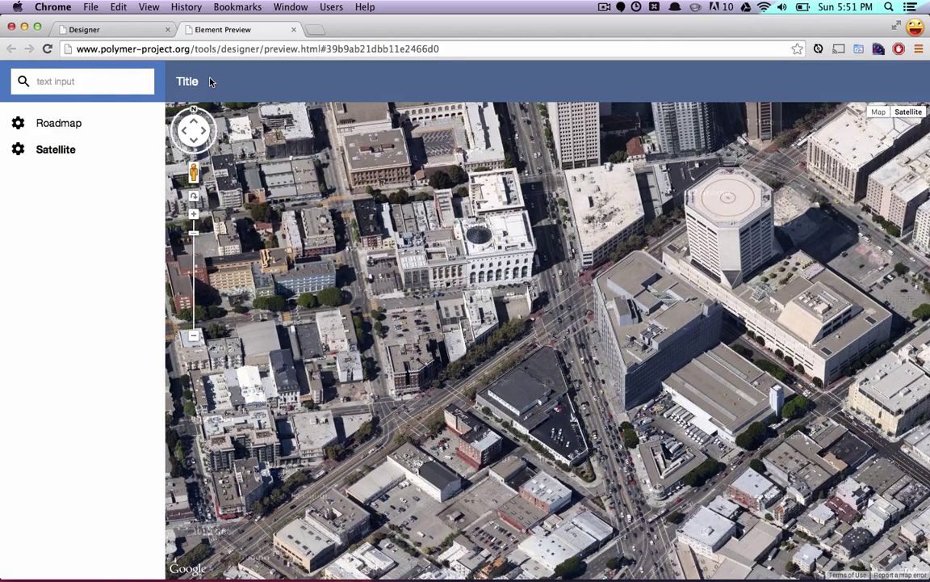
type("eiffel tower")
key("Return")
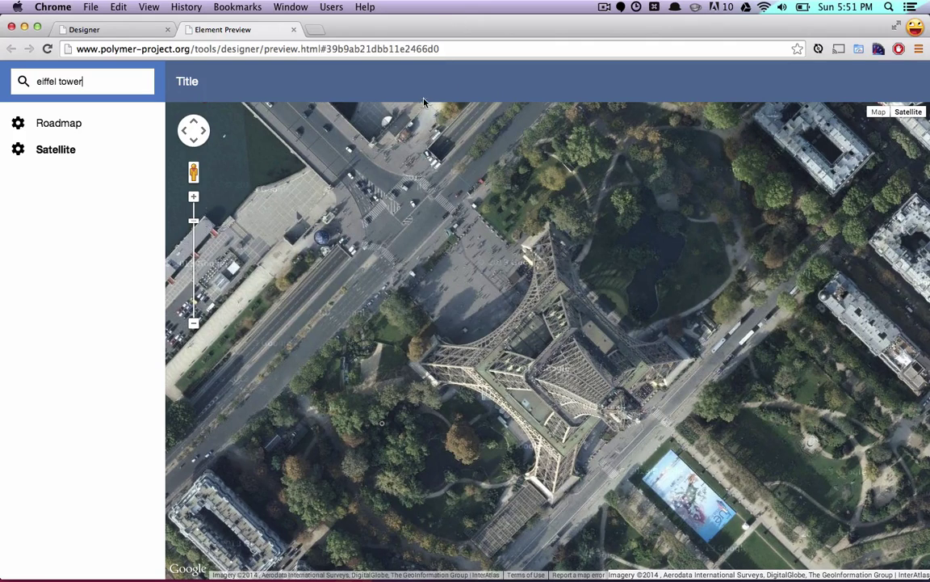
left_click(294, 30)
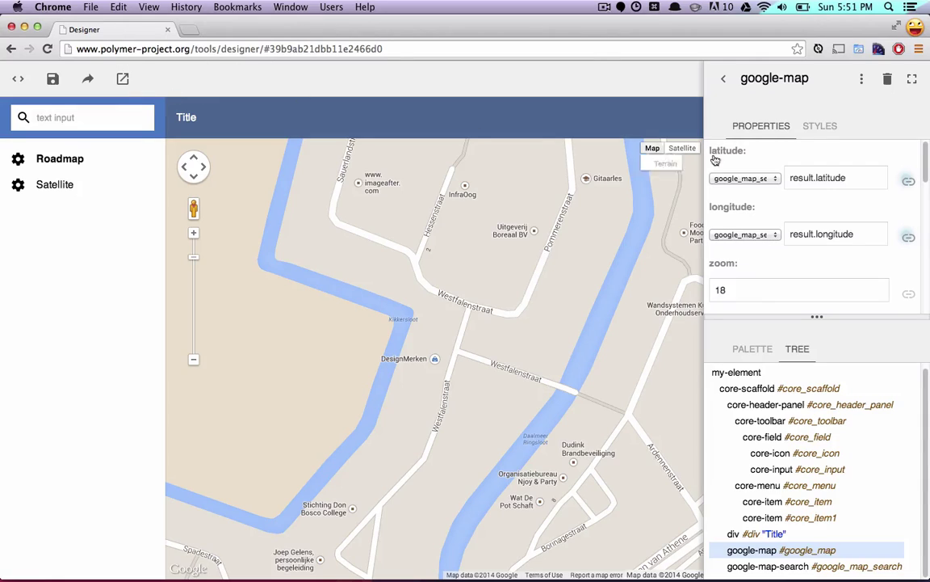
Add a Speech Mic component inside the core-field, to the right of the text input
left_click(756, 351)
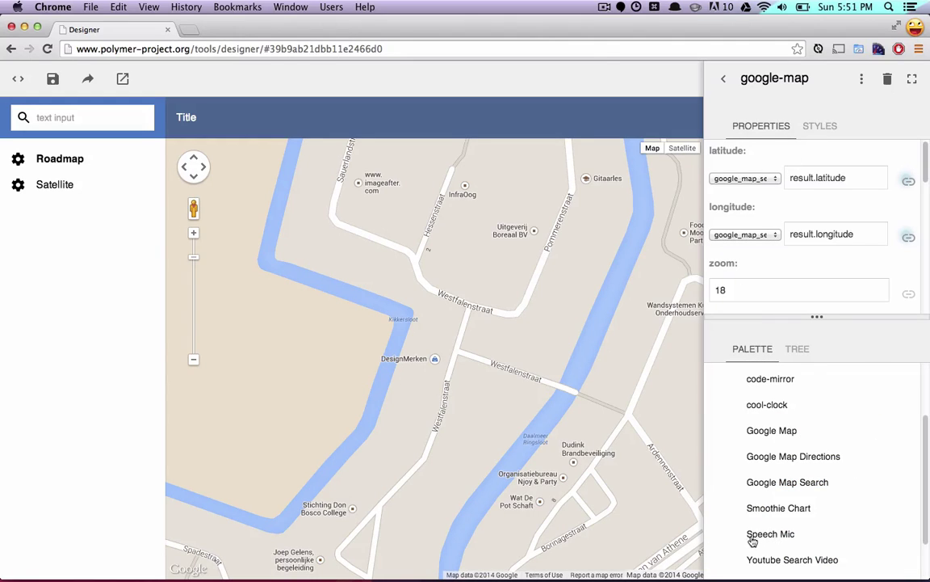
left_click_drag(924, 429, 916, 496)
scroll(806, 390, "up", 2)
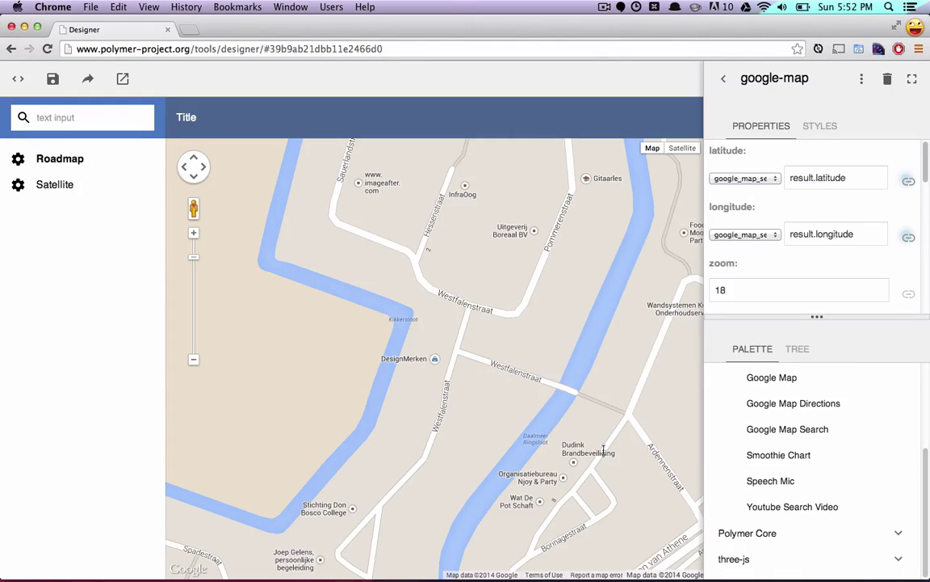
left_click_drag(109, 138, 141, 118)
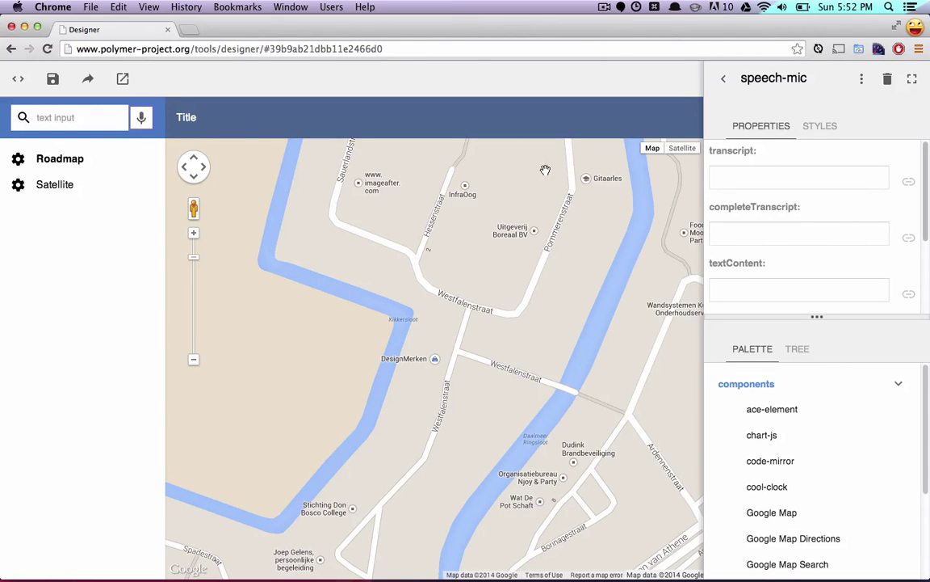
Bind the core-input element's value property to the transcript property of speech_mic and save the design
left_click(800, 349)
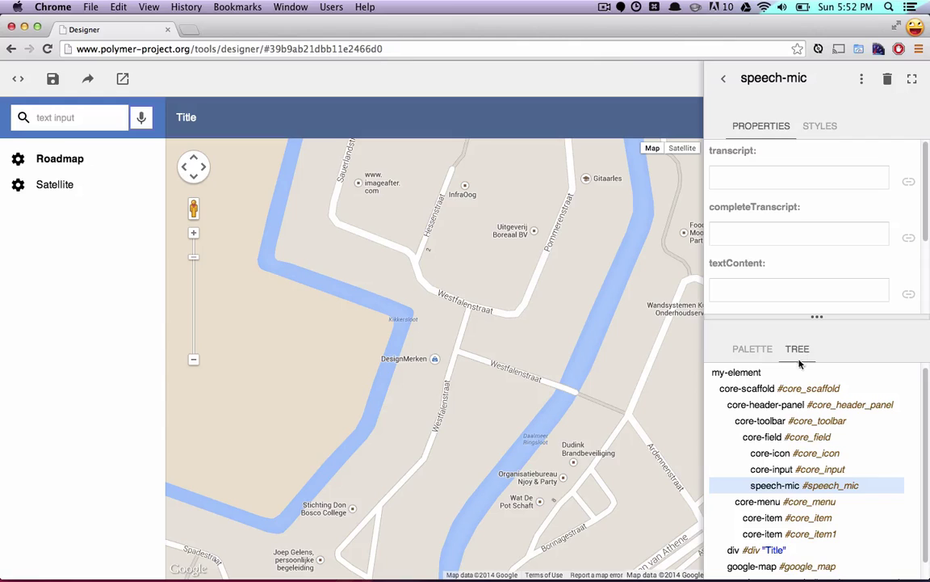
left_click(786, 471)
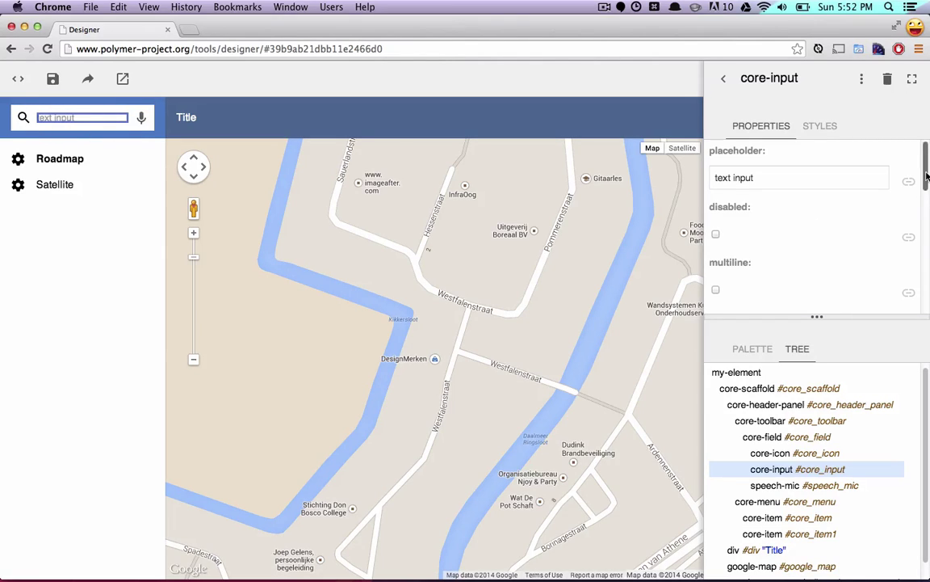
left_click_drag(926, 176, 913, 241)
left_click(909, 228)
left_click(778, 231)
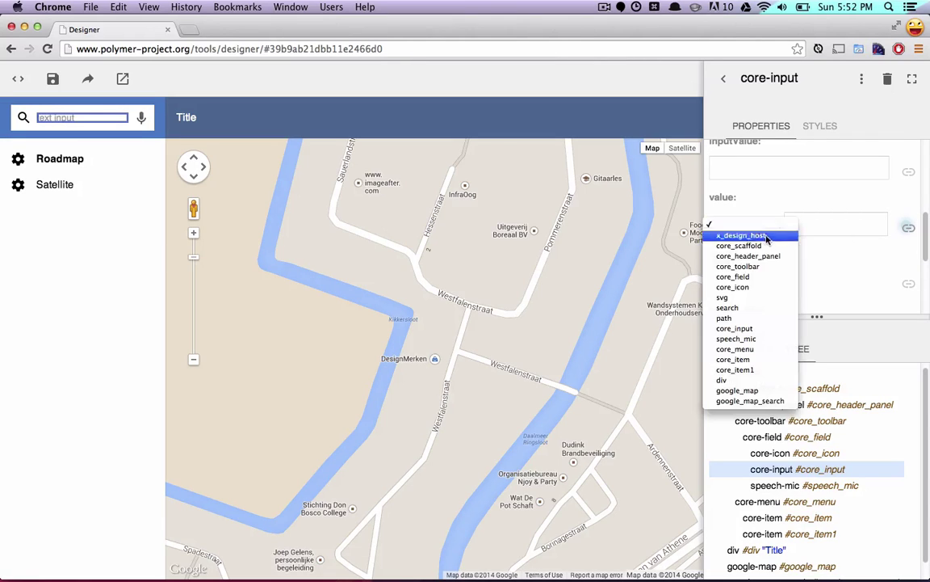
left_click(736, 339)
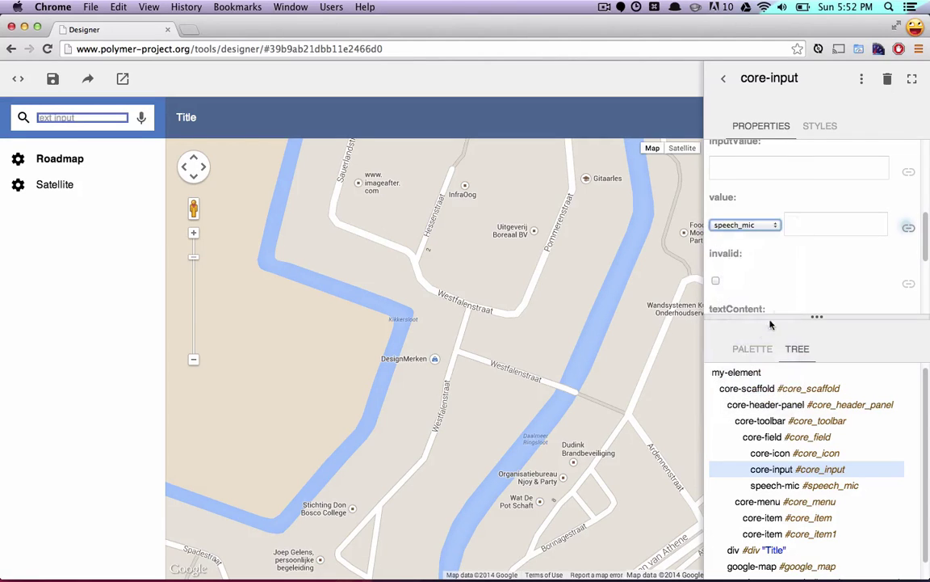
left_click(801, 229)
type("transcript")
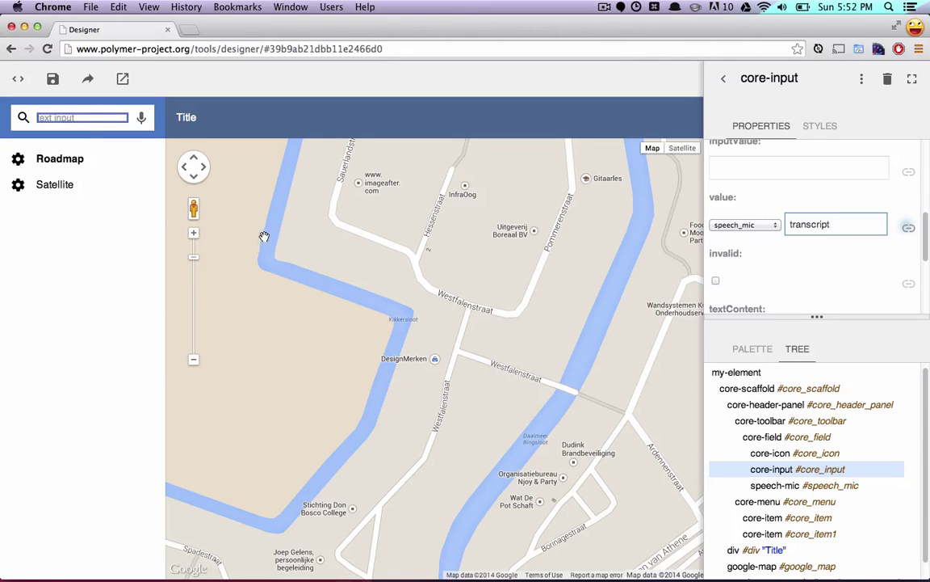
left_click(53, 78)
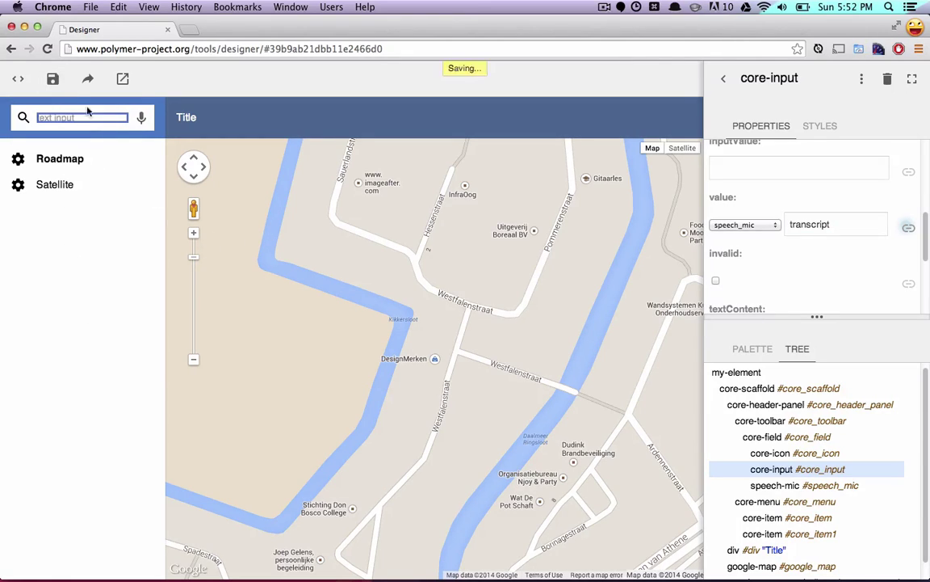
Preview the app in Satellite view and test a voice search for "Roman Colosseum", allowing microphone access
left_click(123, 80)
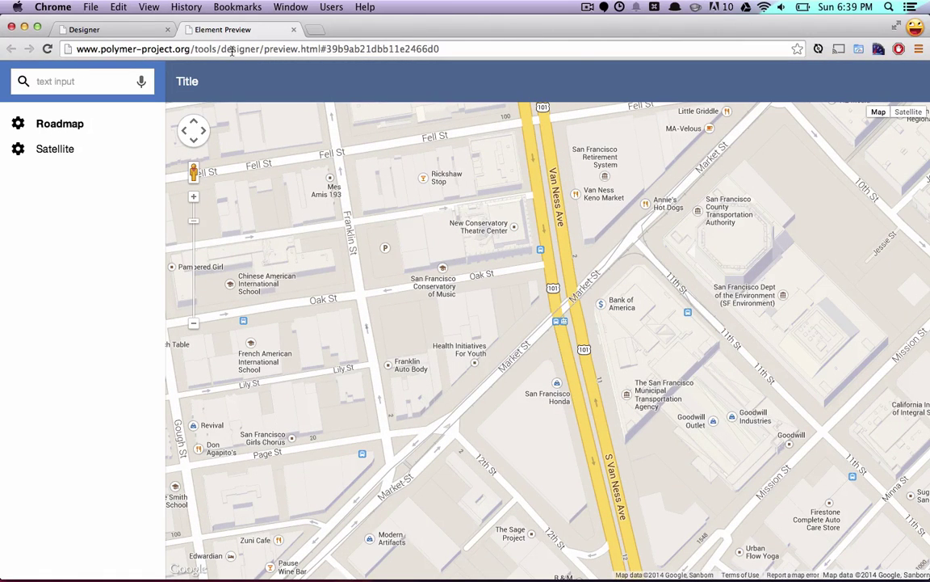
left_click(68, 153)
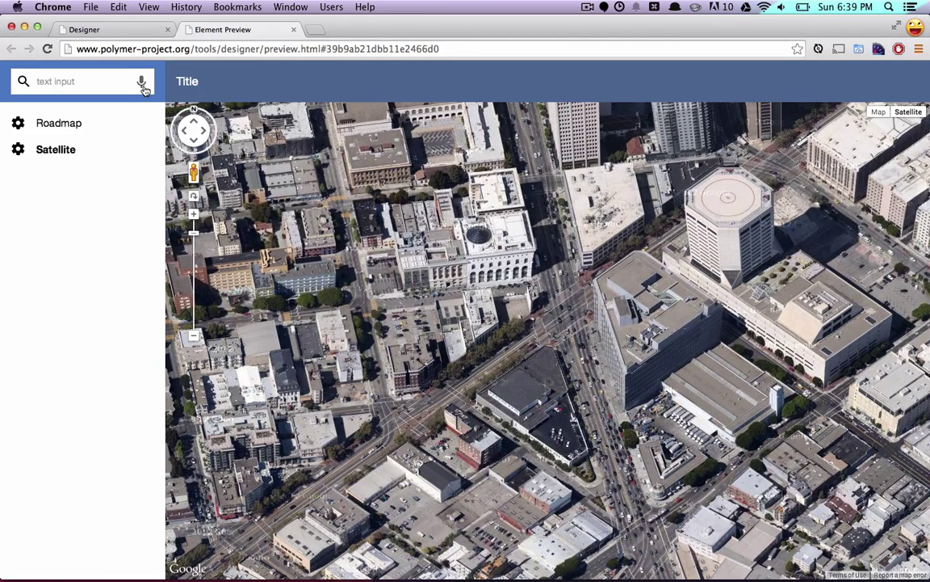
left_click(142, 86)
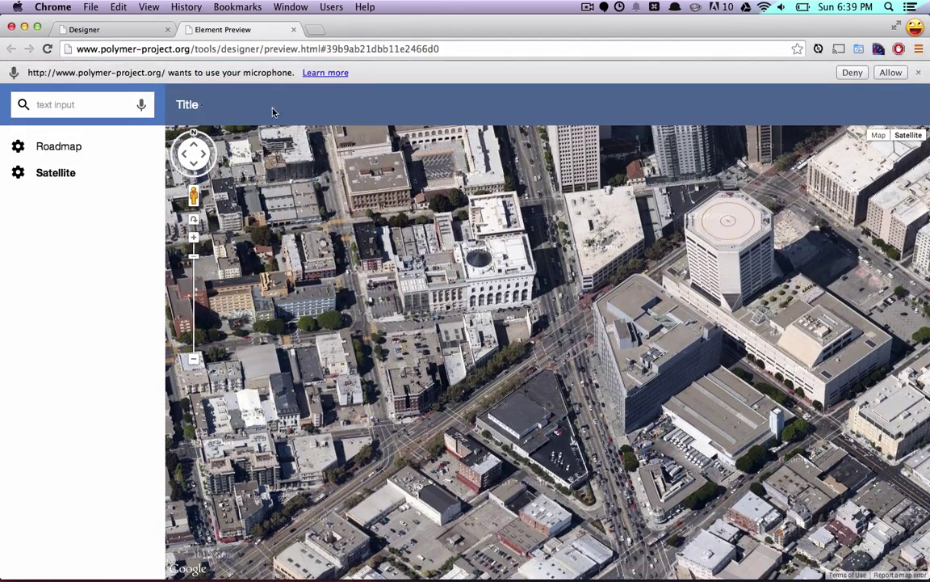
left_click(889, 73)
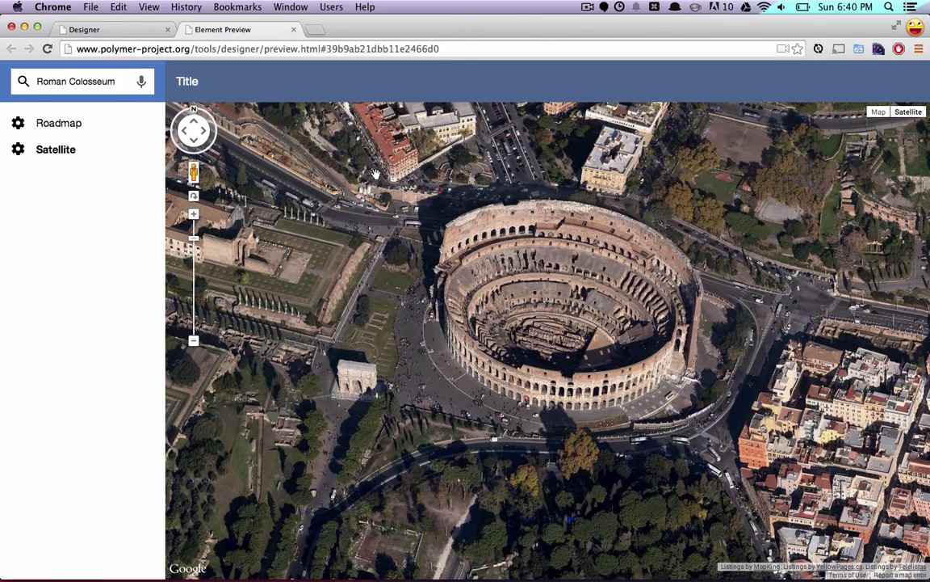
Open the design's GitHub gist from the designer and examine its imports, styles, element markup and script
left_click(126, 32)
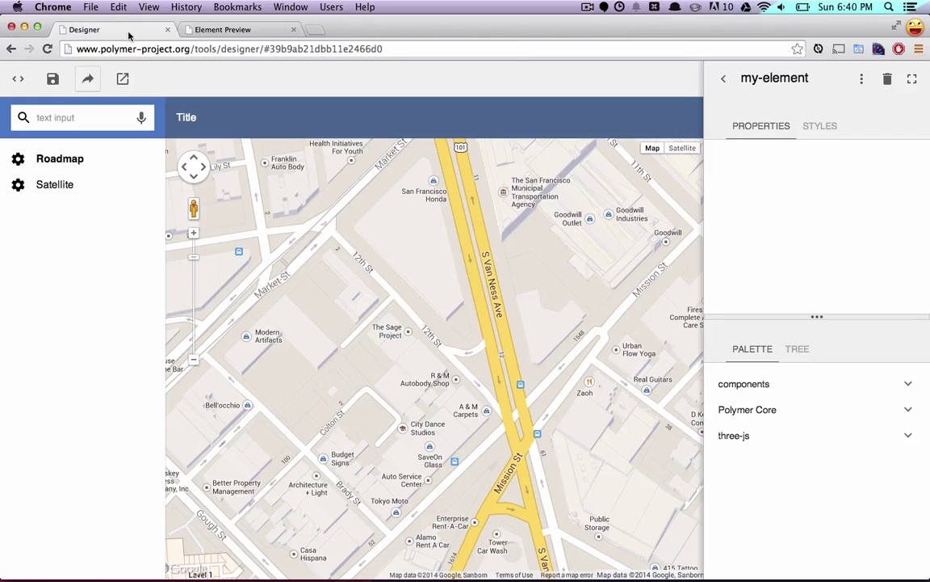
left_click(88, 84)
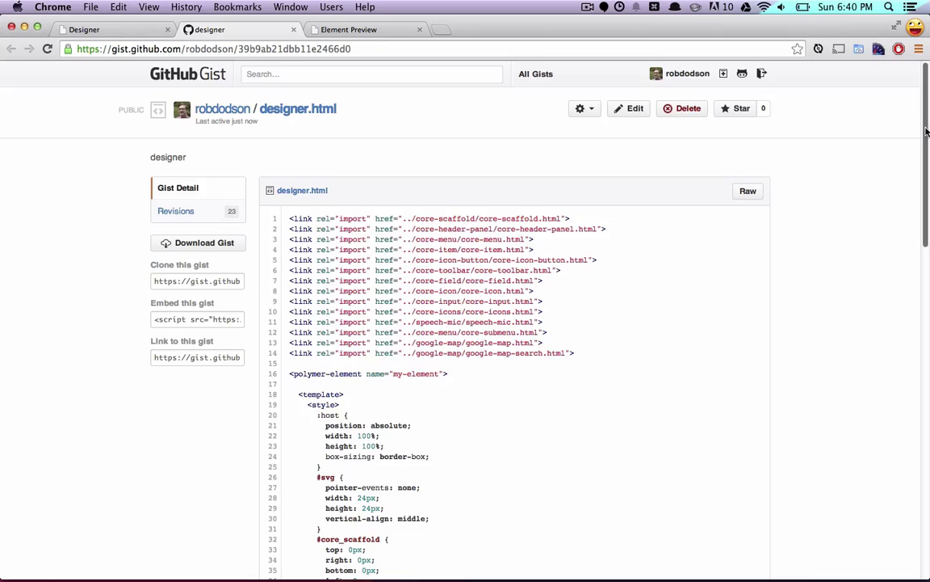
left_click_drag(926, 132, 913, 164)
left_click_drag(461, 128, 495, 249)
left_click(496, 249)
left_click_drag(927, 118, 927, 349)
left_click_drag(296, 160, 343, 302)
left_click(329, 223)
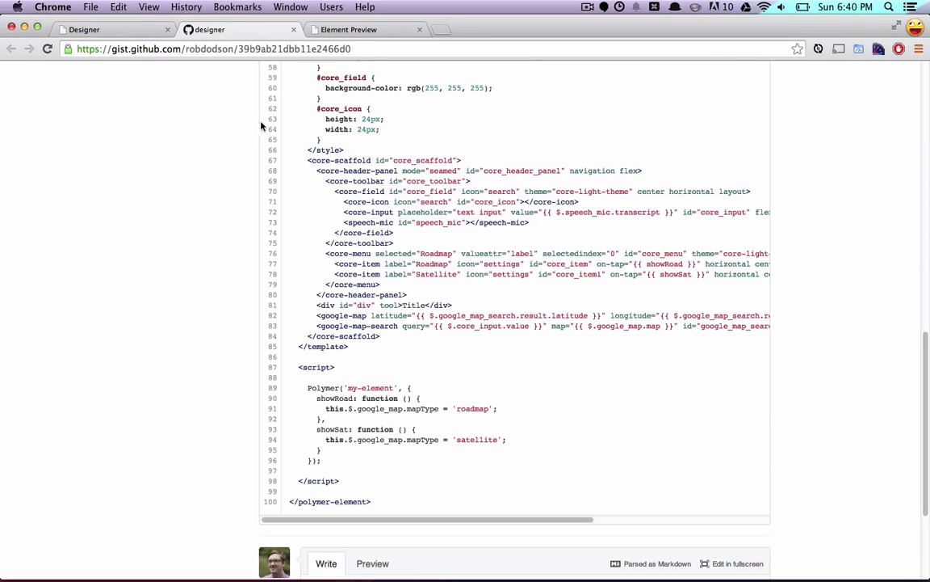
Compare the gist ID in the gist's address with the ID in the designer's address
double_click(278, 49)
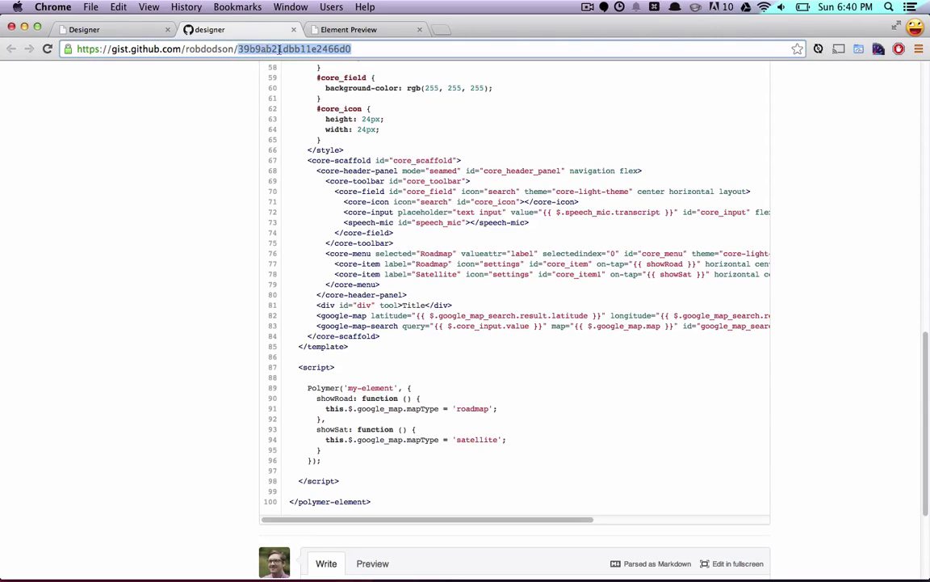
left_click(138, 32)
double_click(301, 49)
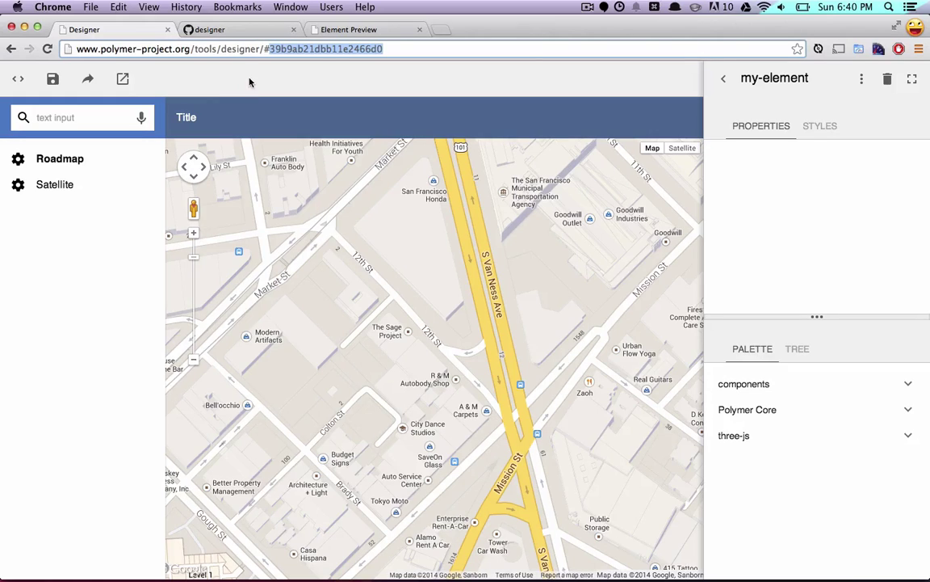
Copy the designer page's full address and close the designer tab
left_click(277, 46)
left_click_drag(356, 47, 71, 44)
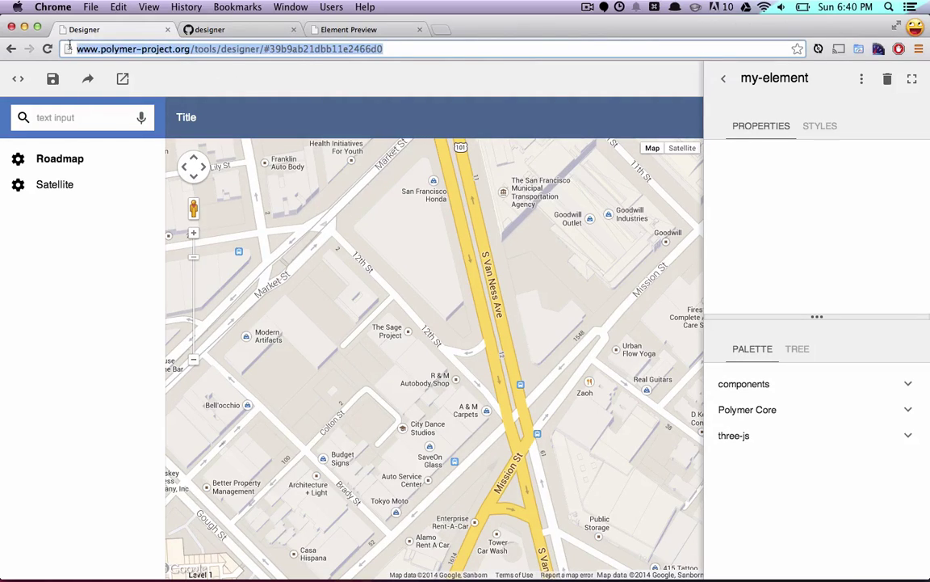
key("super+c")
key("super+w")
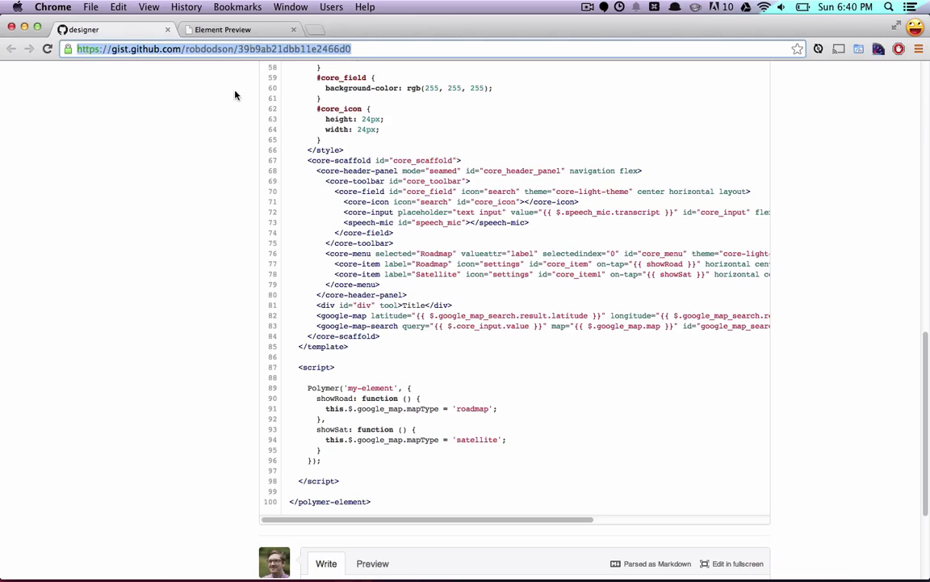
Reopen the saved design in a new browser tab using the copied designer address
key("super+t")
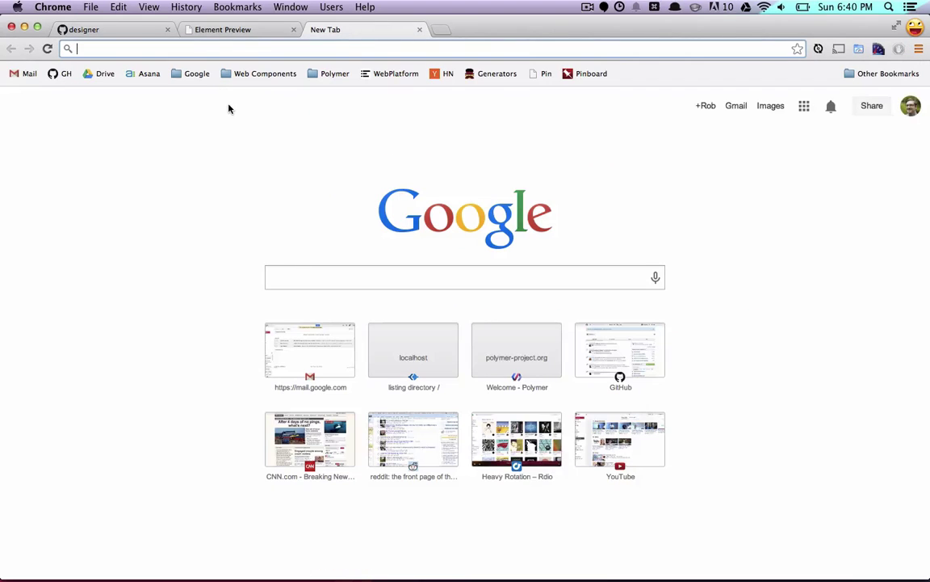
key("super+v")
key("Return")
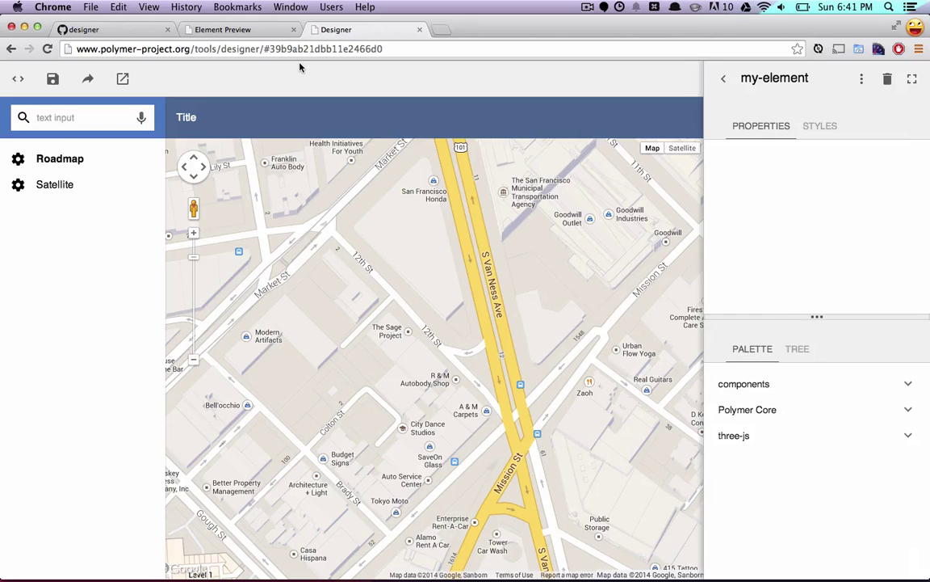
Open the repository github.com/PolymerLabs/designer in a new tab and read the README's Getting Started instructions
key("super+t")
type("github.com")
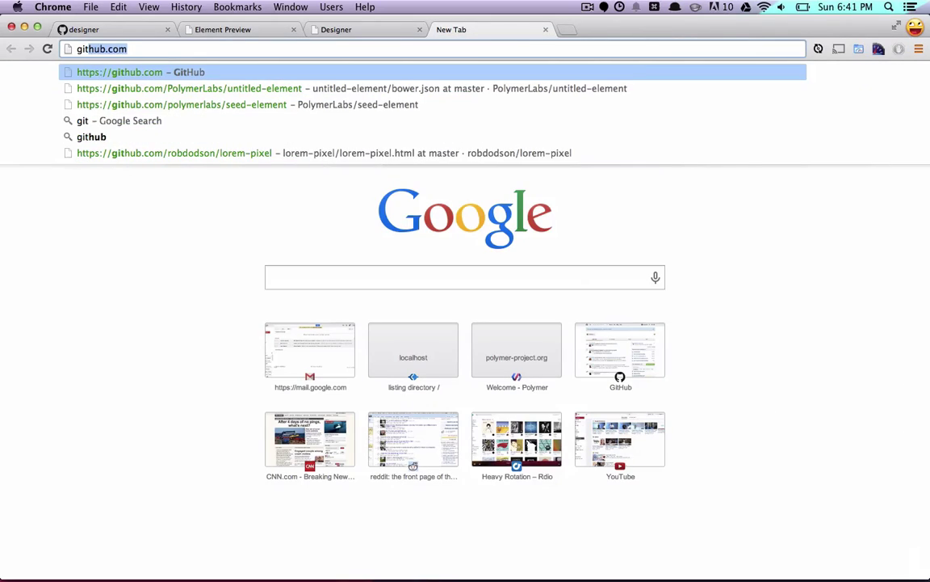
type("/Polymer")
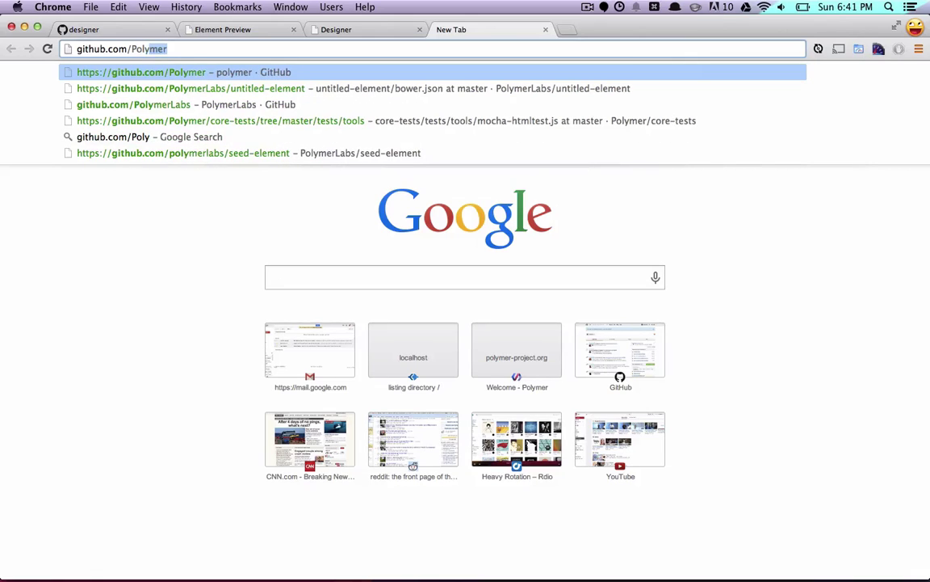
type("Labs/")
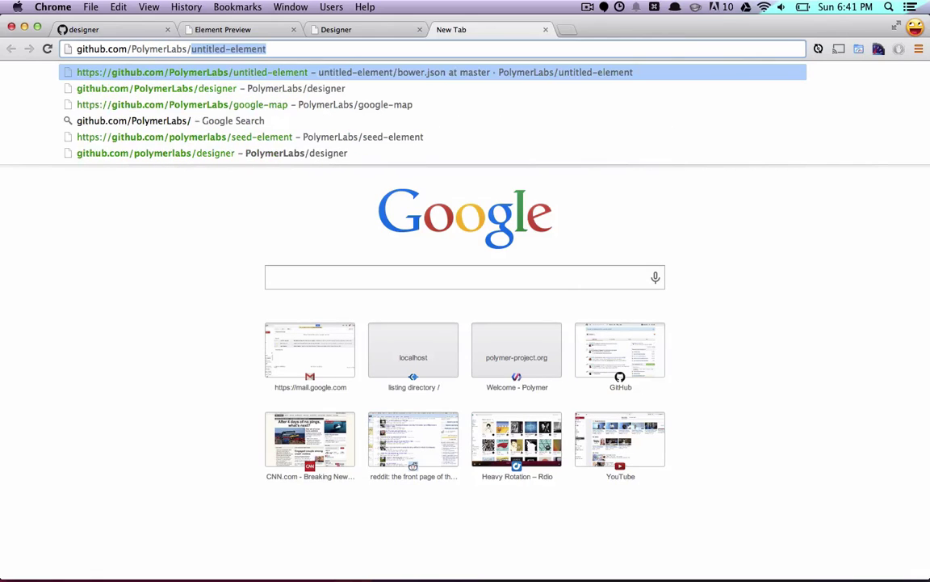
type("designer")
key("Return")
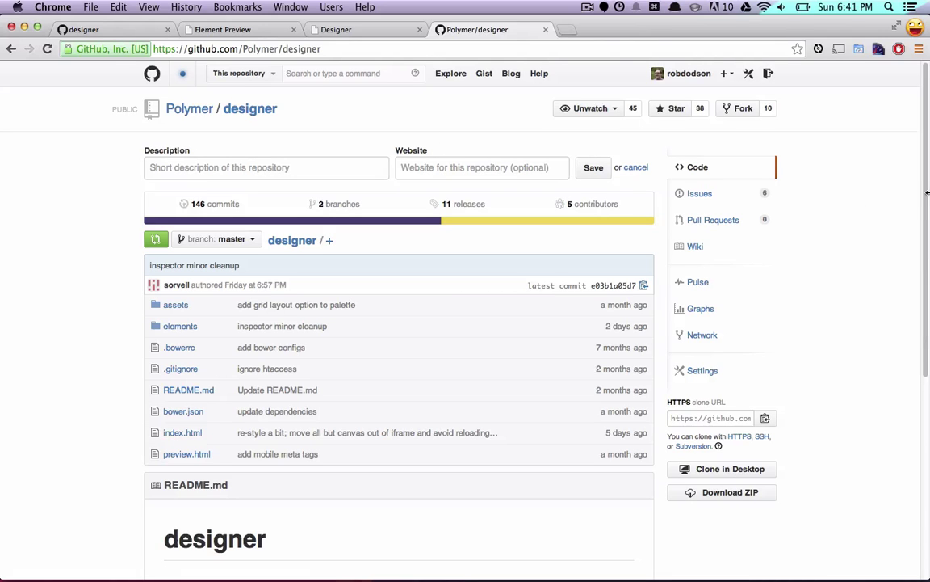
left_click_drag(927, 181, 929, 373)
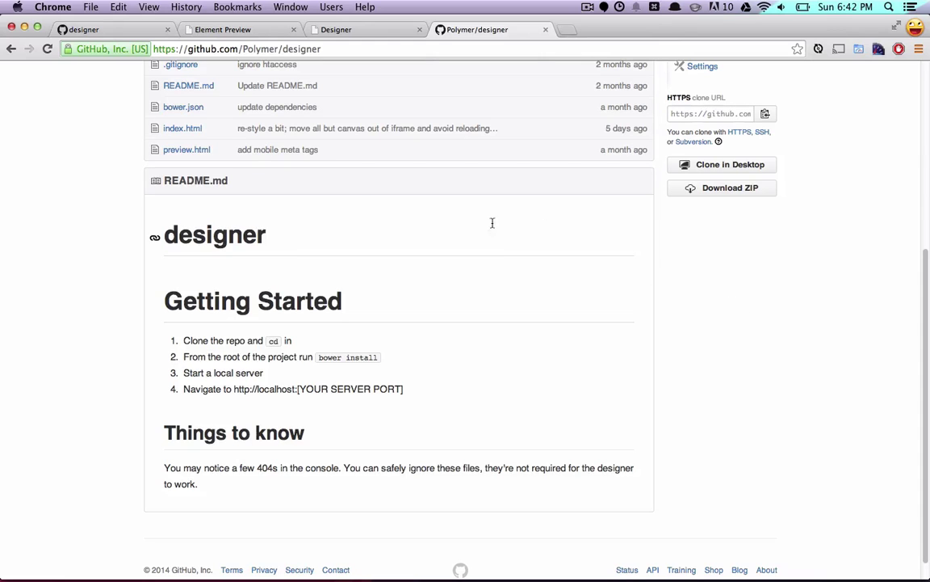
Return to the reopened design and highlight the slash before the gist ID in its address
left_click(117, 29)
left_click(304, 31)
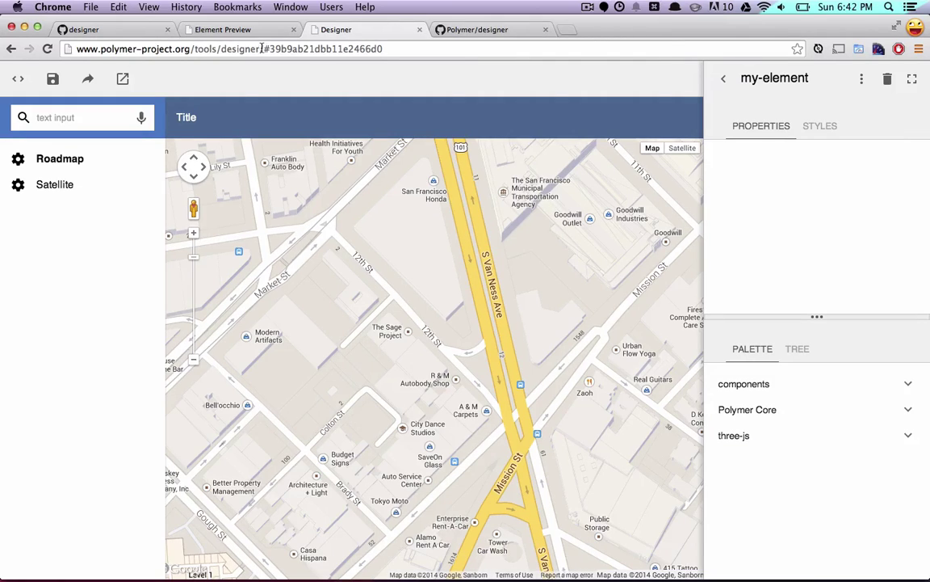
left_click_drag(263, 48, 258, 48)
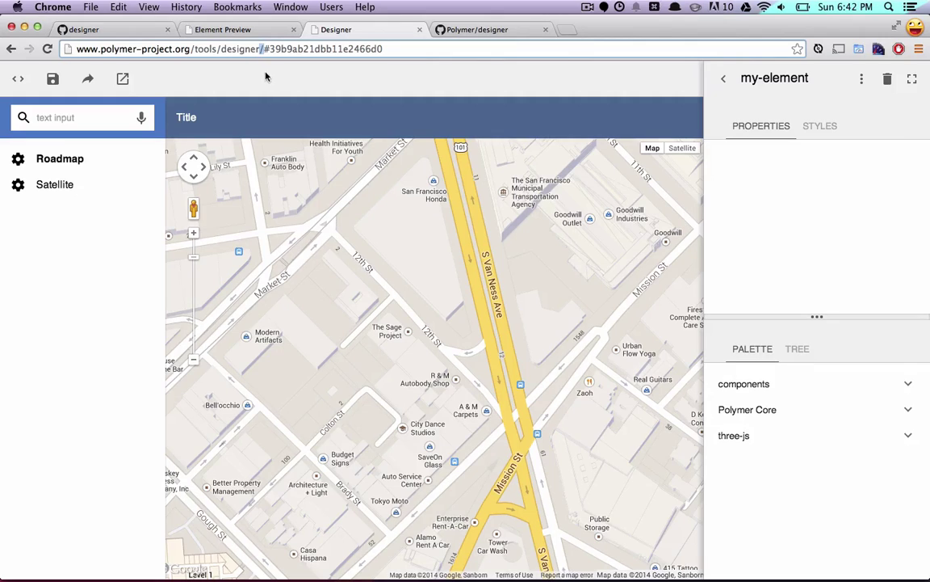